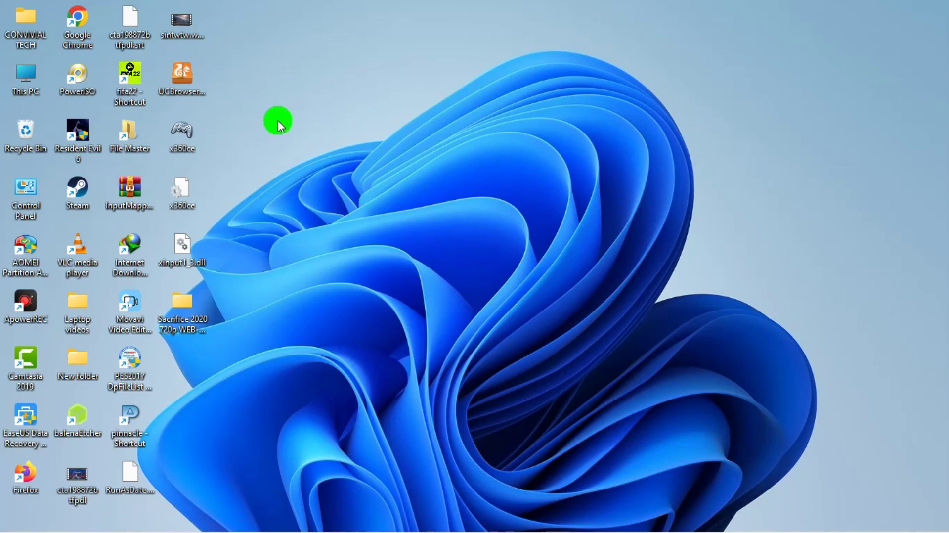
# Step: Open Computer Management for this PC, display Disk Management, and move the window clear of the desktop icons
pyautogui.rightClick(17, 75)
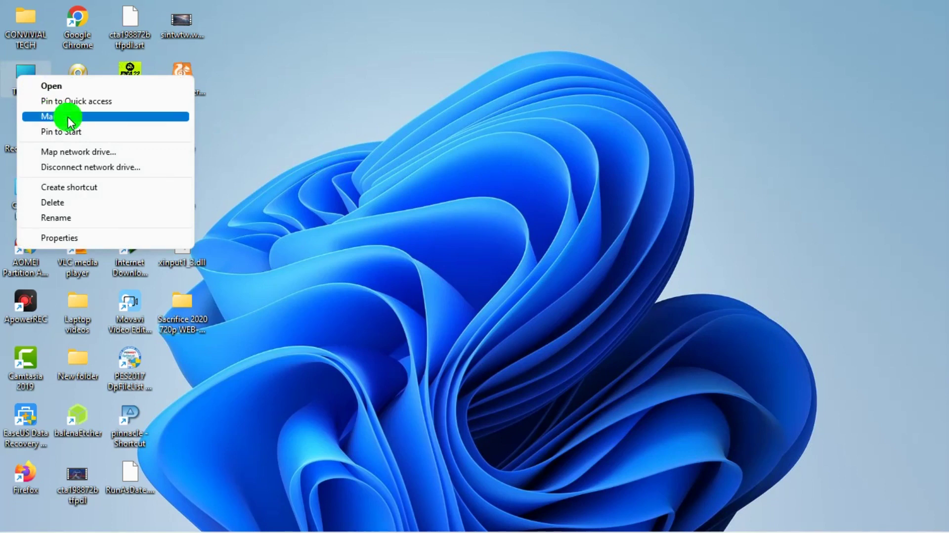
pyautogui.click(341, 147)
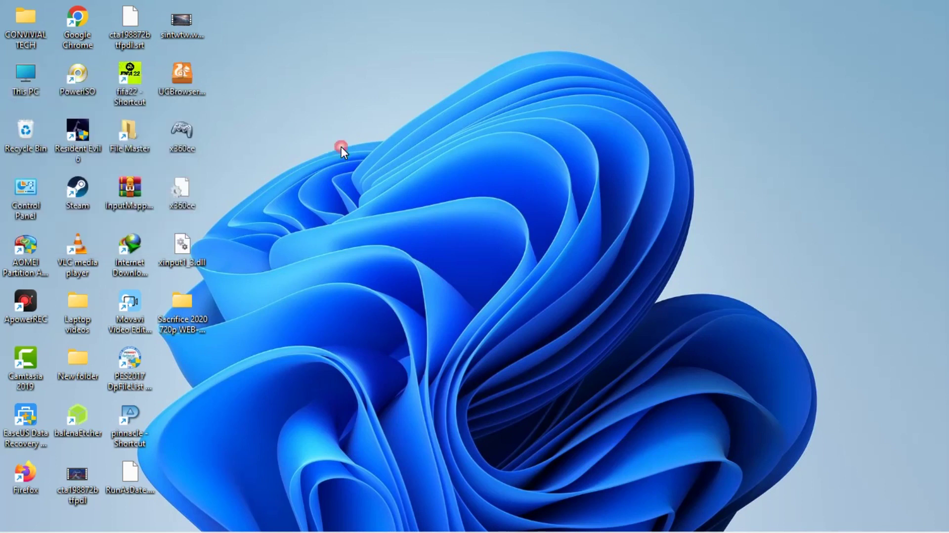
pyautogui.rightClick(27, 77)
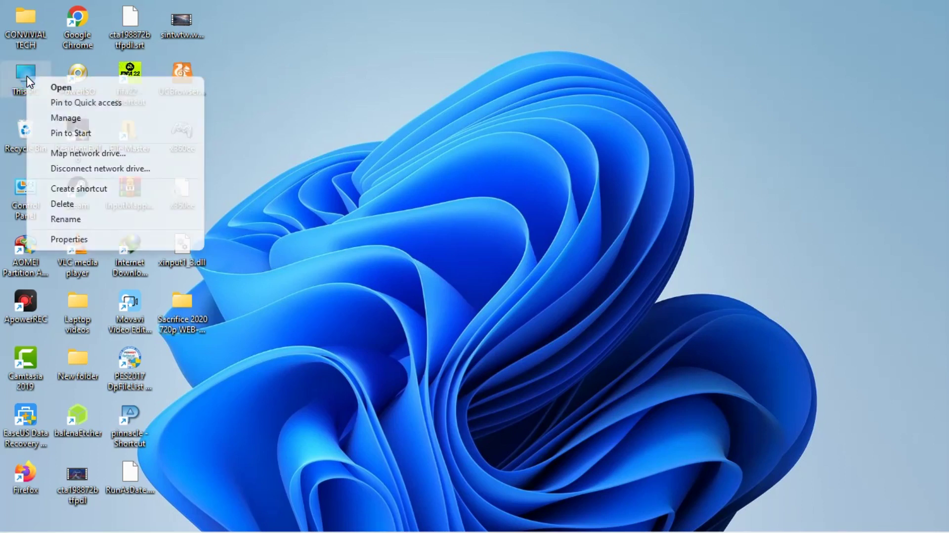
pyautogui.click(81, 118)
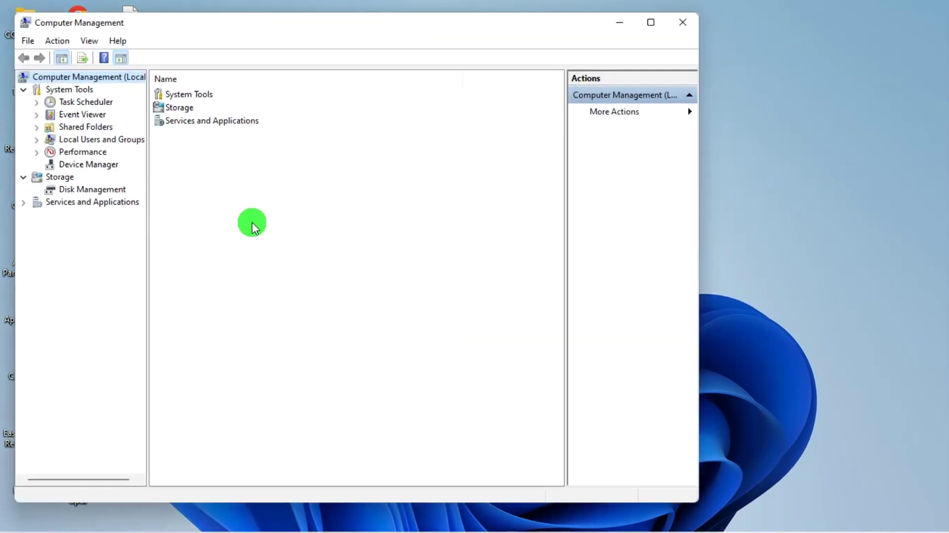
pyautogui.click(110, 189)
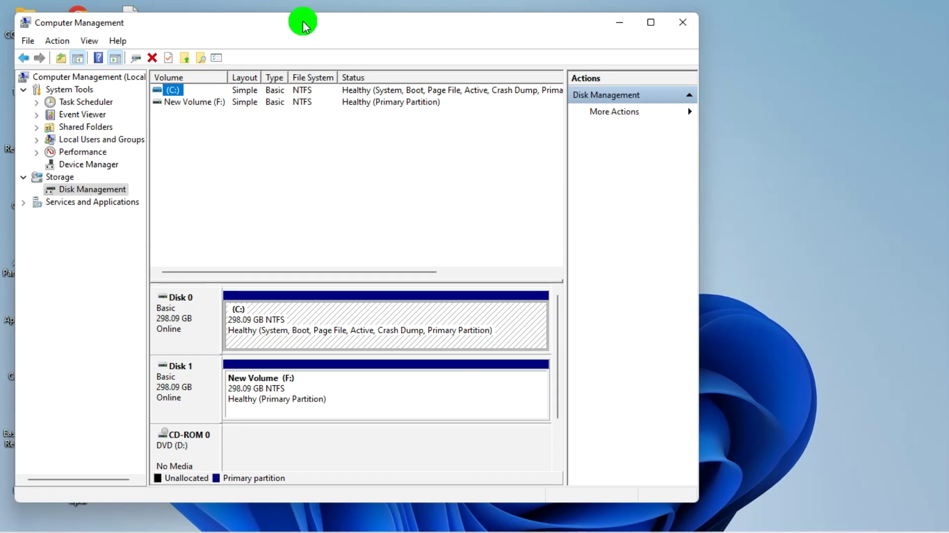
pyautogui.moveTo(302, 21); pyautogui.dragTo(435, 24)
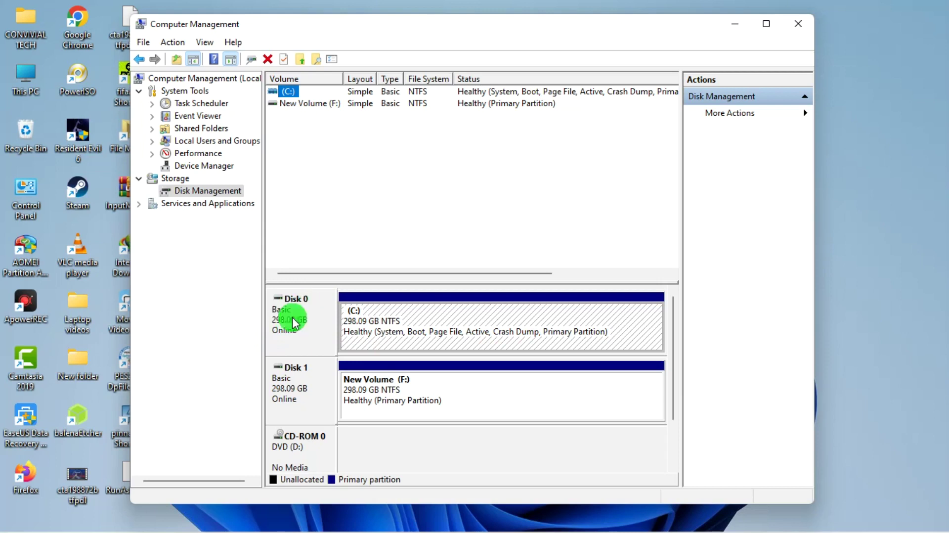
# Step: Check the free space on the C: and F: drives in This PC, and close that window
pyautogui.click(38, 66)
pyautogui.doubleClick(38, 64)
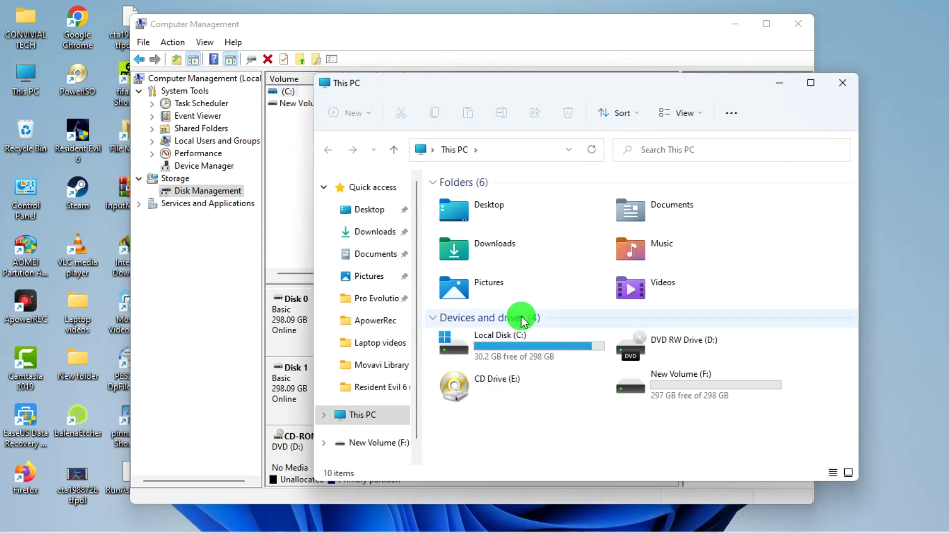
pyautogui.moveTo(529, 350)
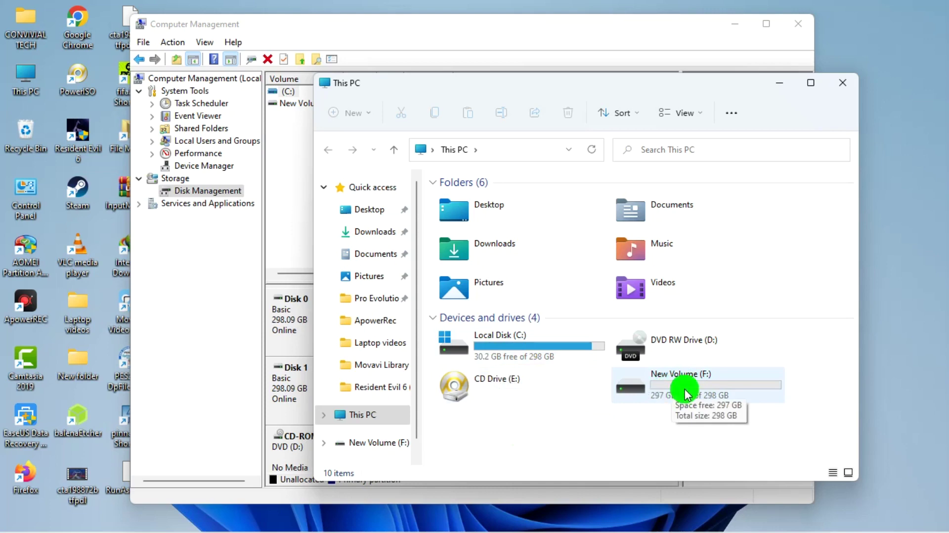
pyautogui.click(845, 87)
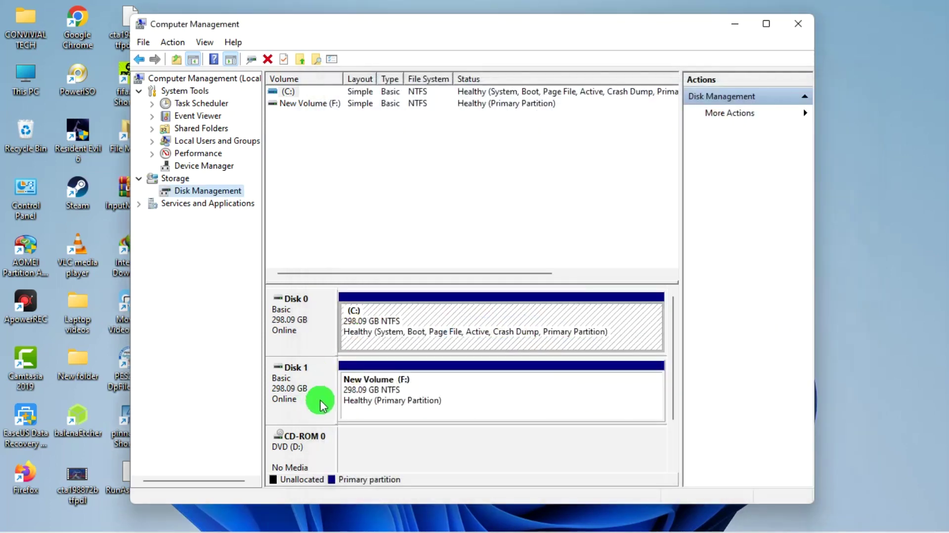
# Step: Start Shrink Volume on the C: partition of Disk 0
pyautogui.rightClick(411, 322)
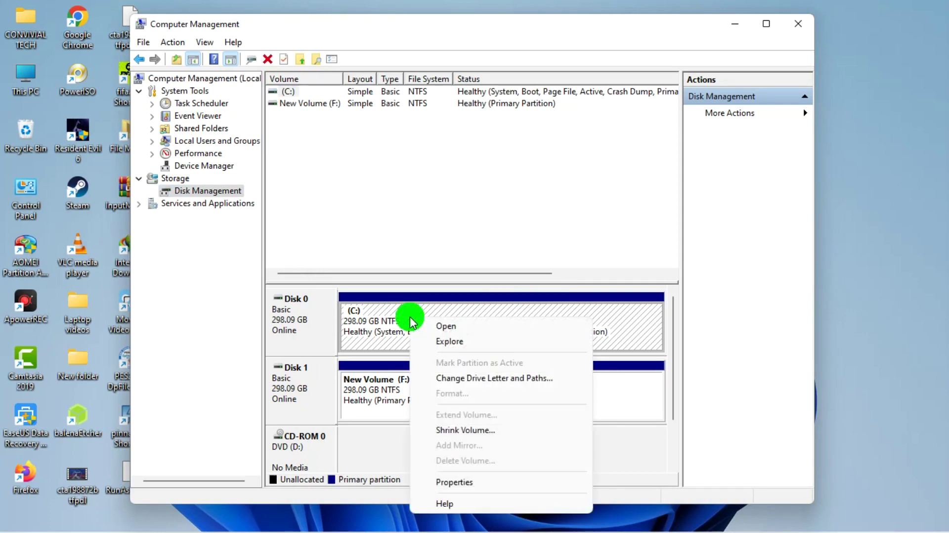
pyautogui.click(479, 430)
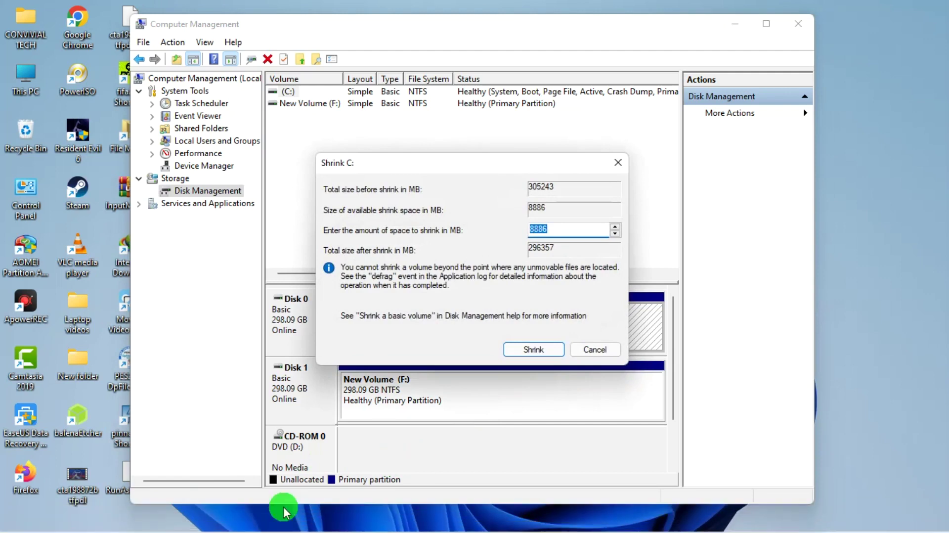
# Step: Search Windows for Calculator and open it alongside the Shrink C: dialog
pyautogui.moveTo(284, 519)
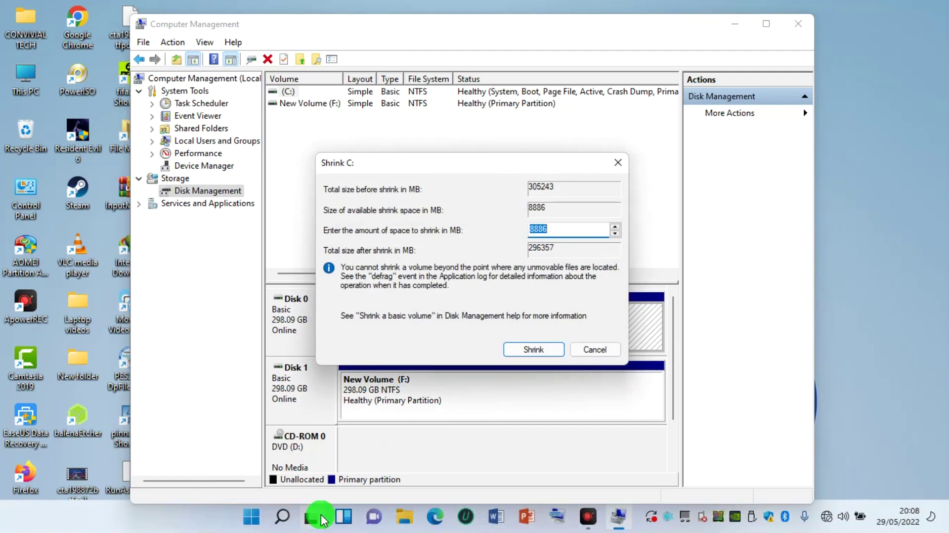
pyautogui.click(285, 522)
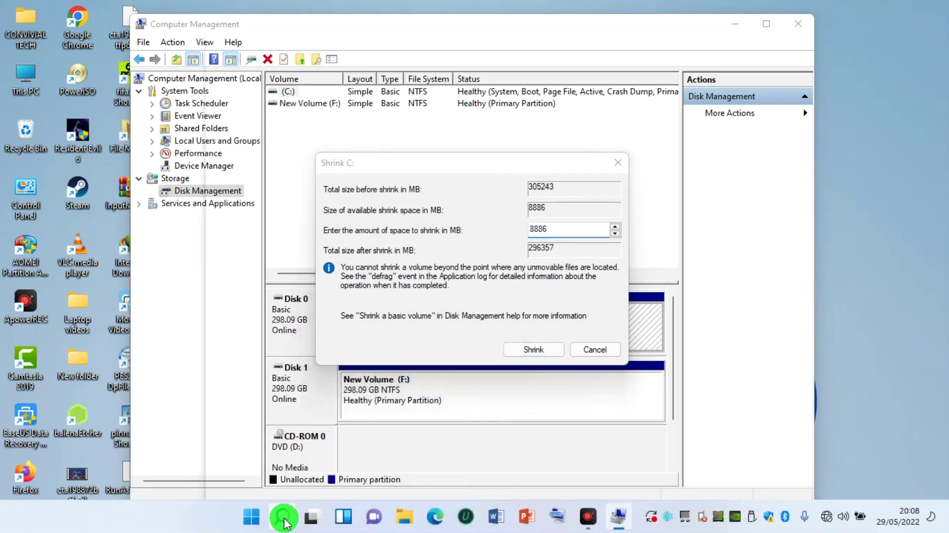
pyautogui.write('cal')
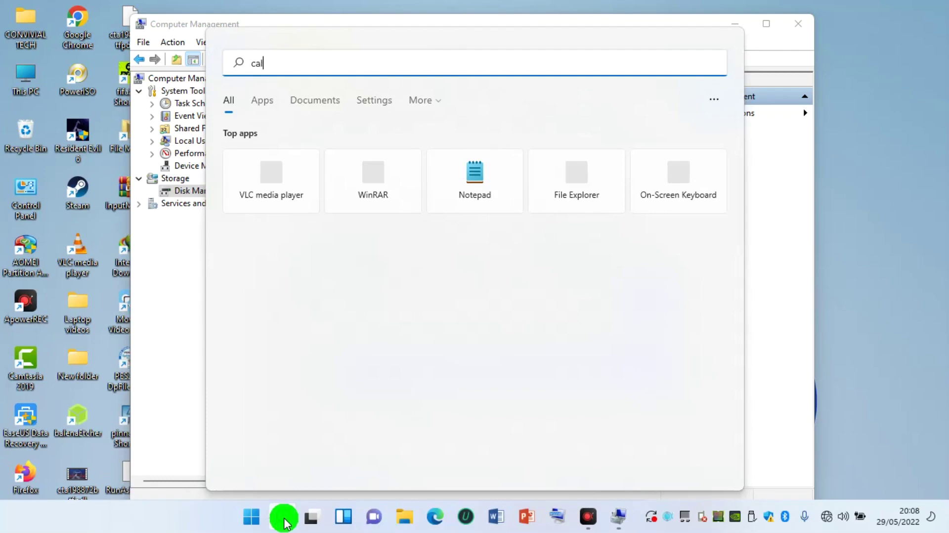
pyautogui.write('culator')
pyautogui.click(332, 169)
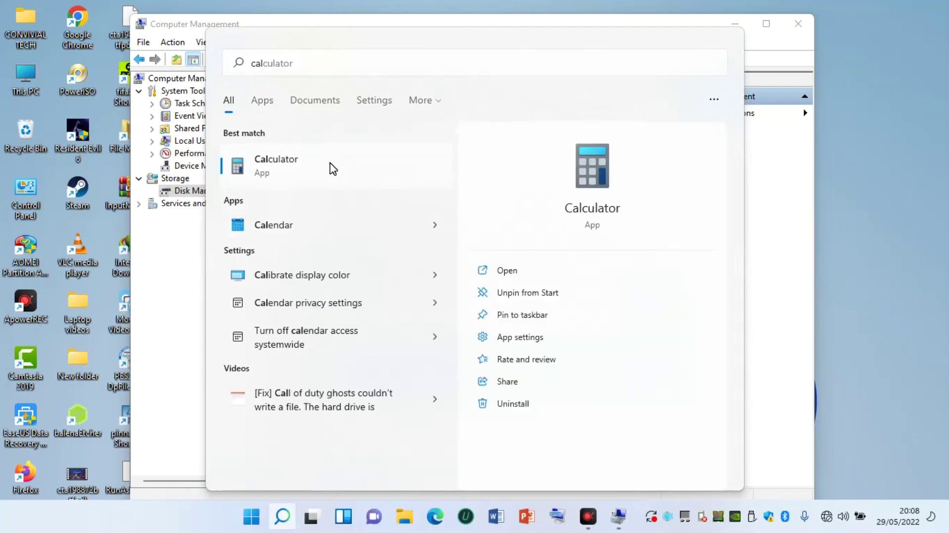
pyautogui.click(332, 169)
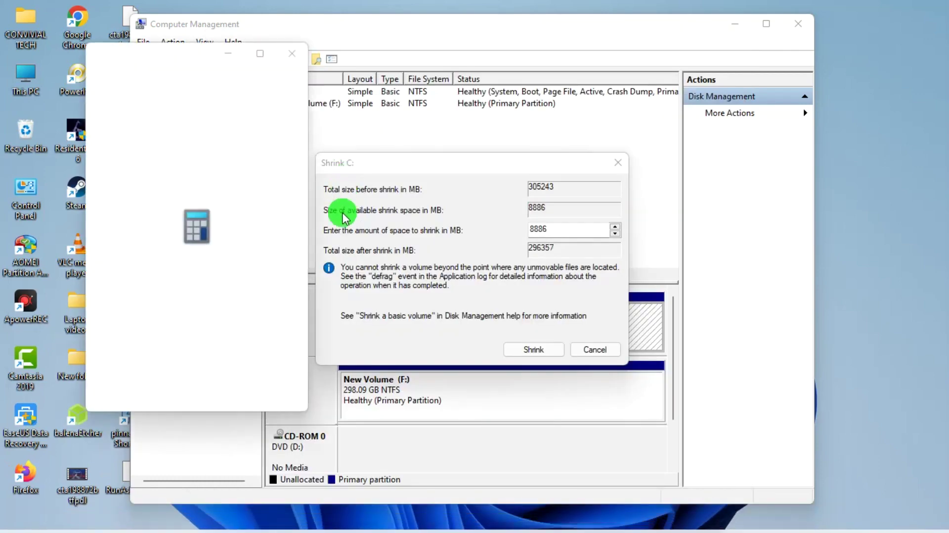
pyautogui.click(462, 247)
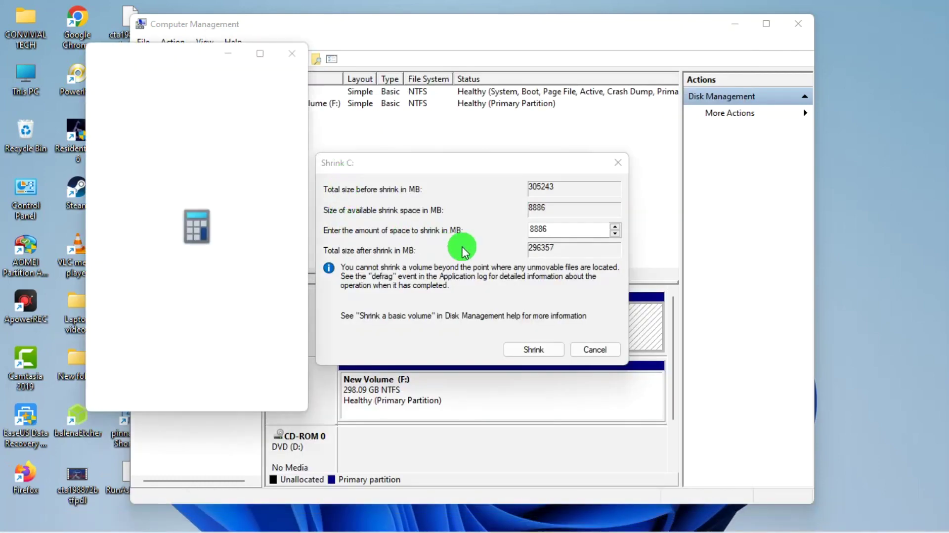
pyautogui.click(476, 253)
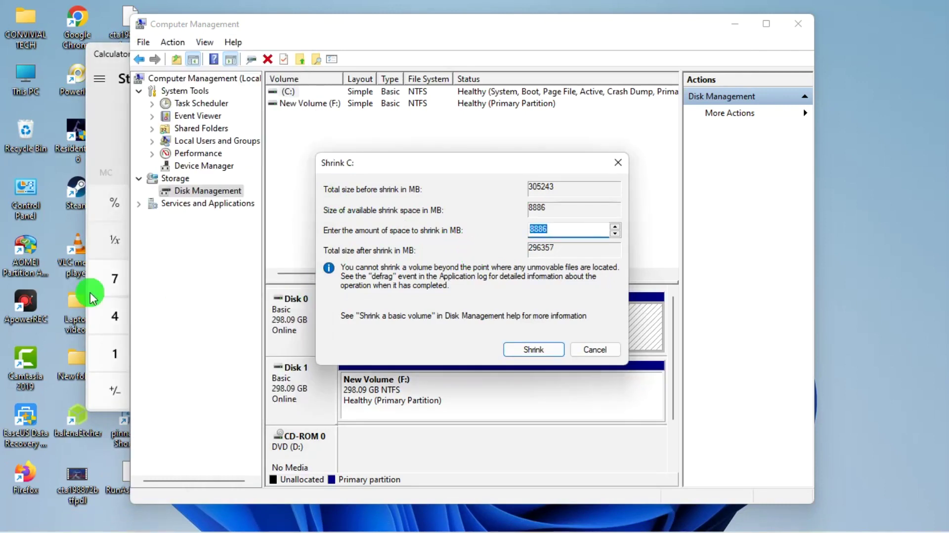
pyautogui.click(126, 105)
pyautogui.click(117, 105)
pyautogui.click(370, 252)
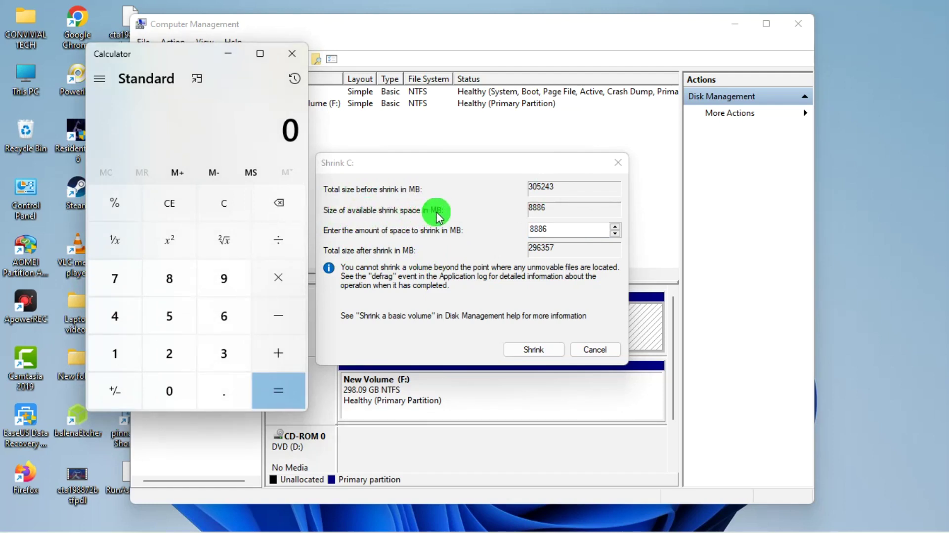
# Step: Compare the available shrink space for C: with the drive's free space in This PC, closing that window when done
pyautogui.doubleClick(542, 210)
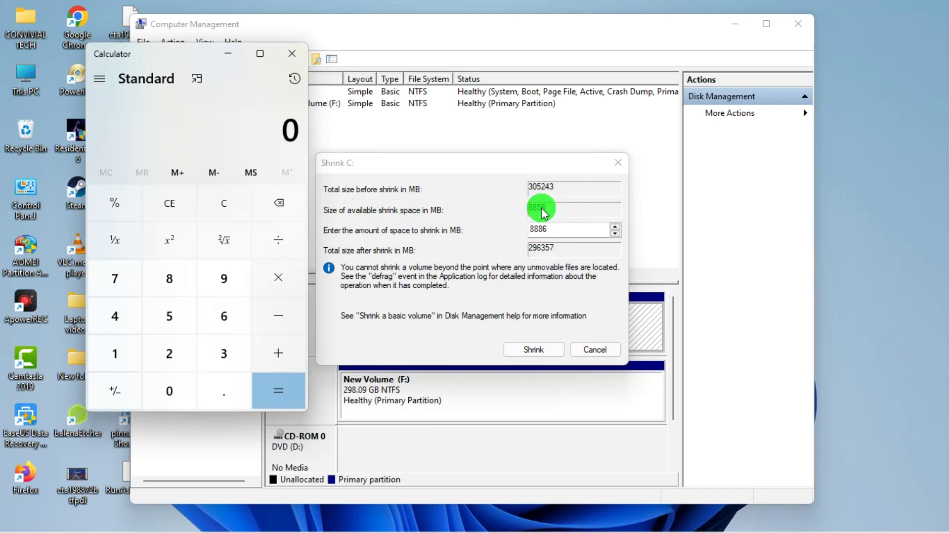
pyautogui.click(541, 210)
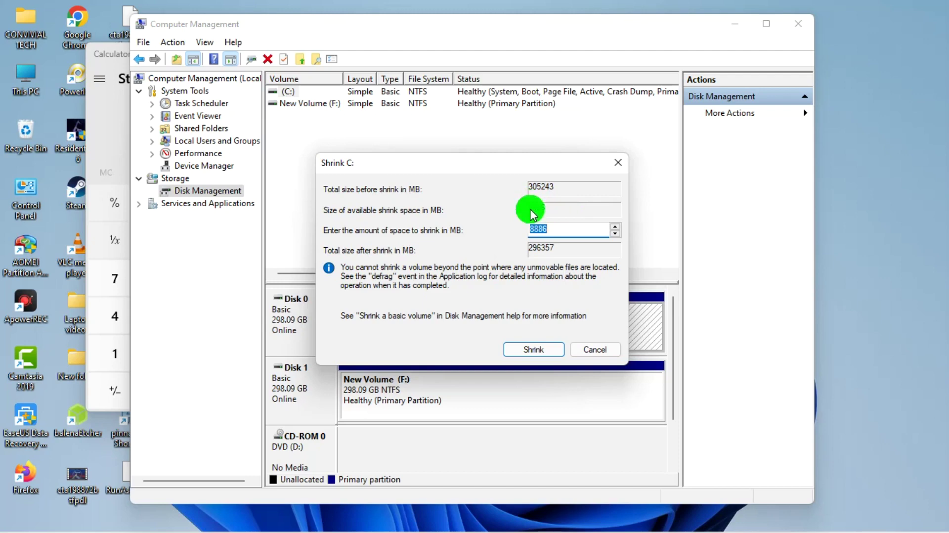
pyautogui.doubleClick(32, 94)
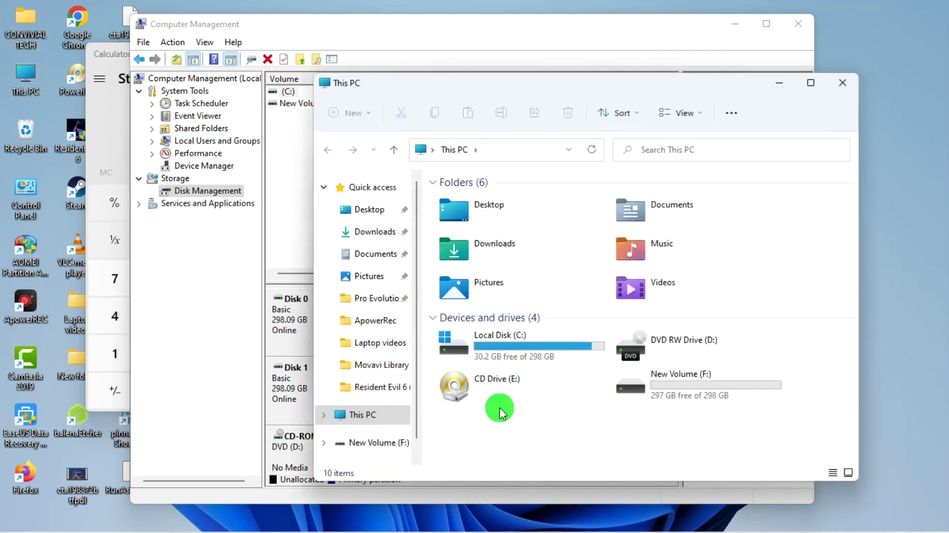
pyautogui.click(855, 78)
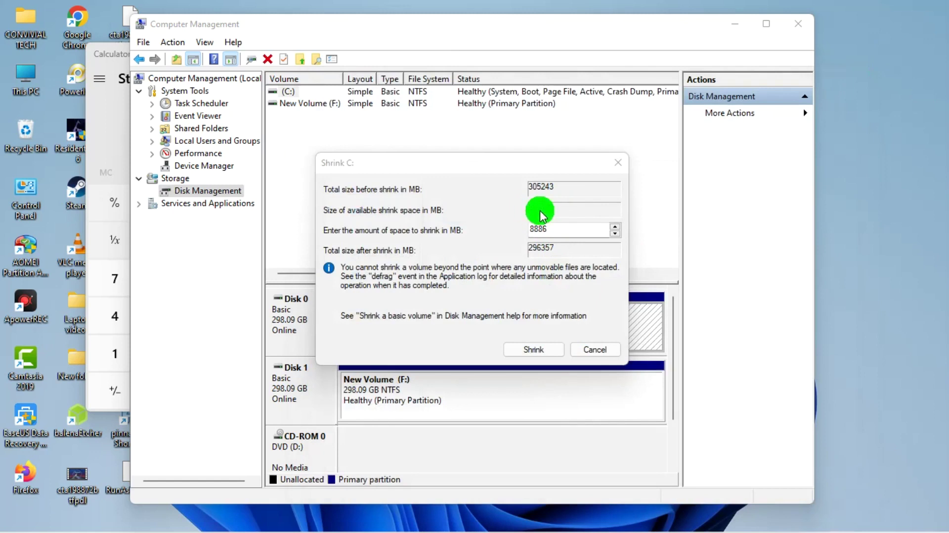
# Step: Switch to Calculator and multiply 1024 by 4 to convert 4 GB to megabytes
pyautogui.click(100, 98)
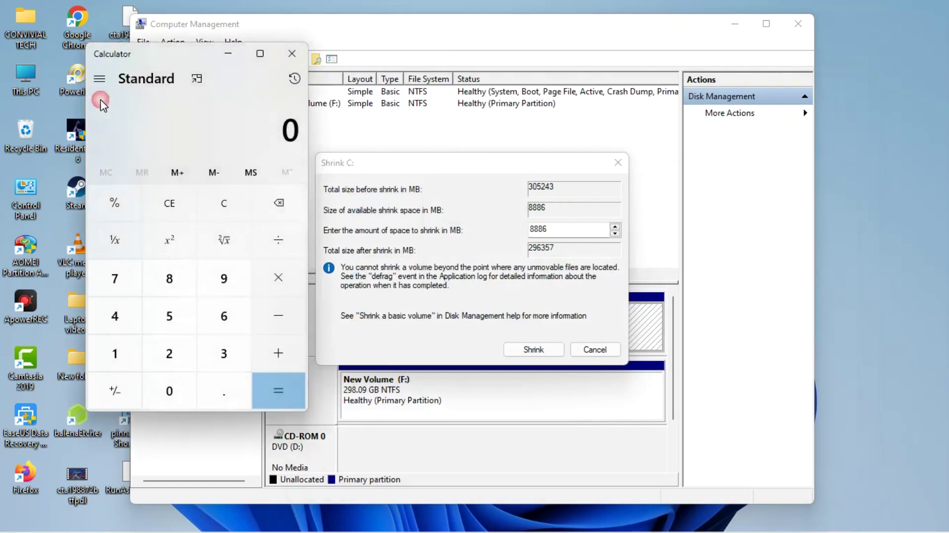
pyautogui.click(129, 360)
pyautogui.click(169, 392)
pyautogui.click(148, 338)
pyautogui.click(127, 324)
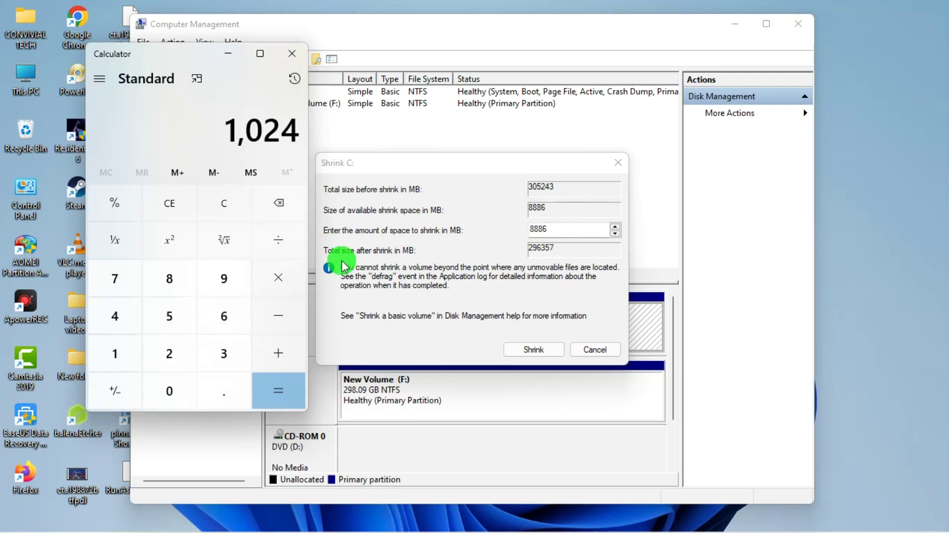
pyautogui.click(278, 275)
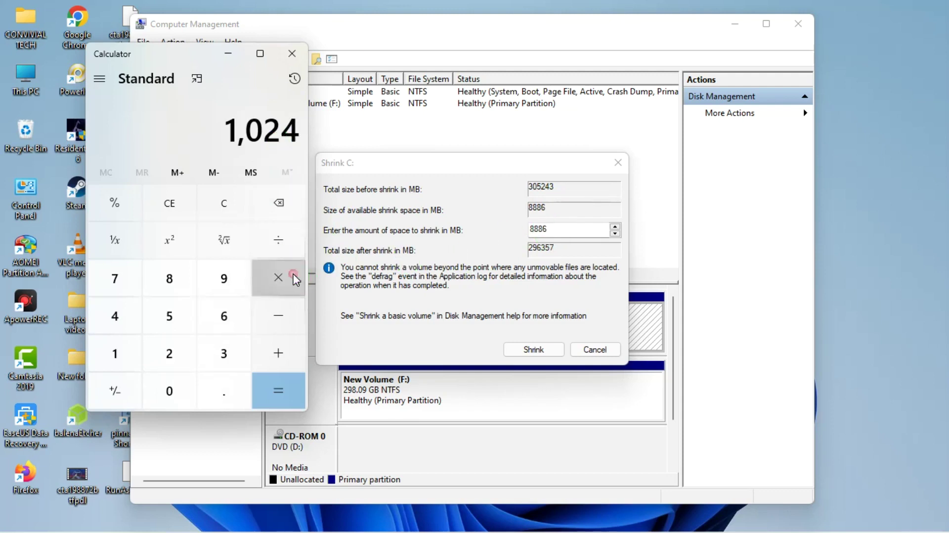
pyautogui.click(113, 319)
pyautogui.click(272, 393)
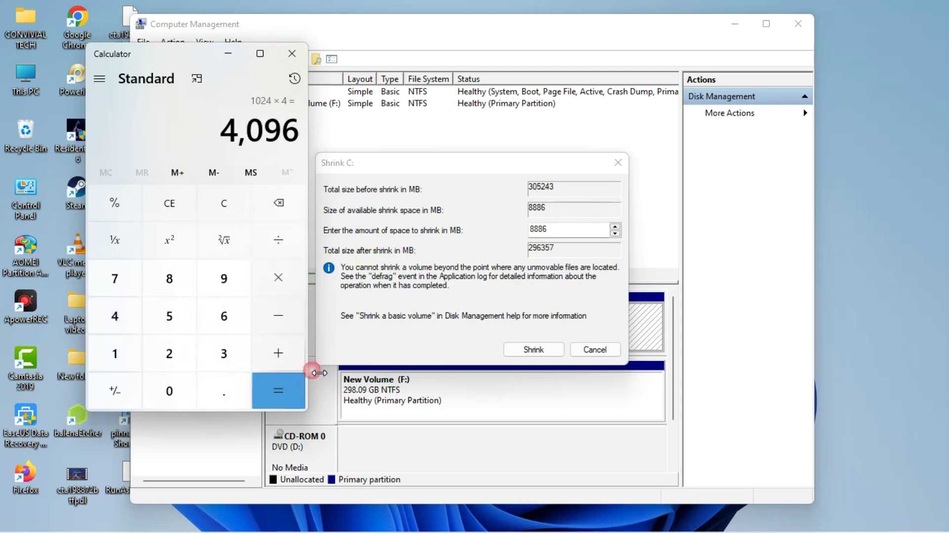
pyautogui.click(258, 143)
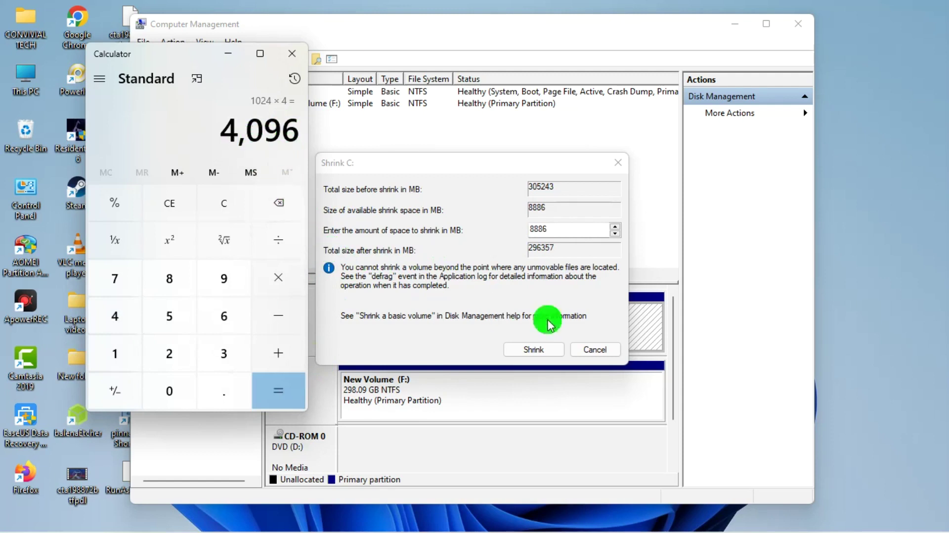
# Step: Cancel shrinking C: and start Shrink Volume on New Volume (F:) on Disk 1 instead
pyautogui.click(591, 351)
pyautogui.click(591, 351)
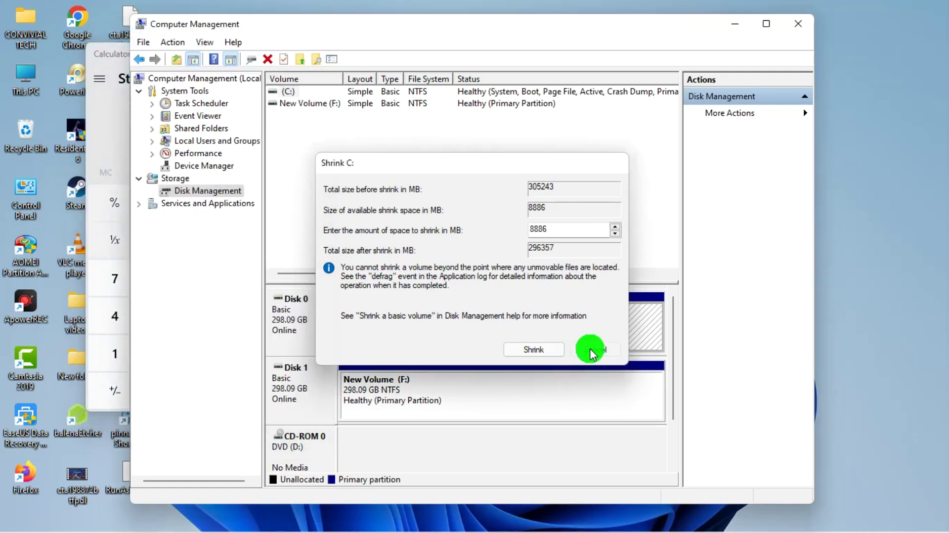
pyautogui.rightClick(426, 401)
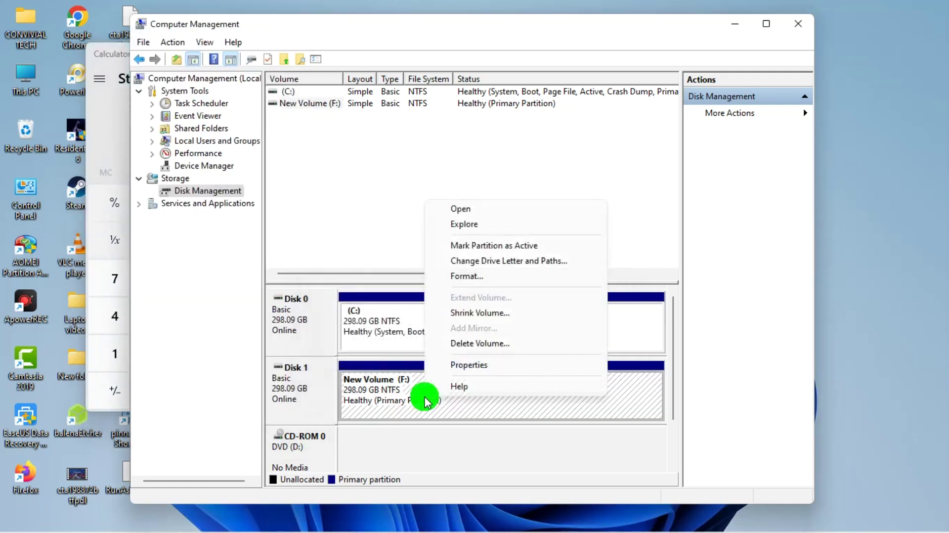
pyautogui.click(496, 313)
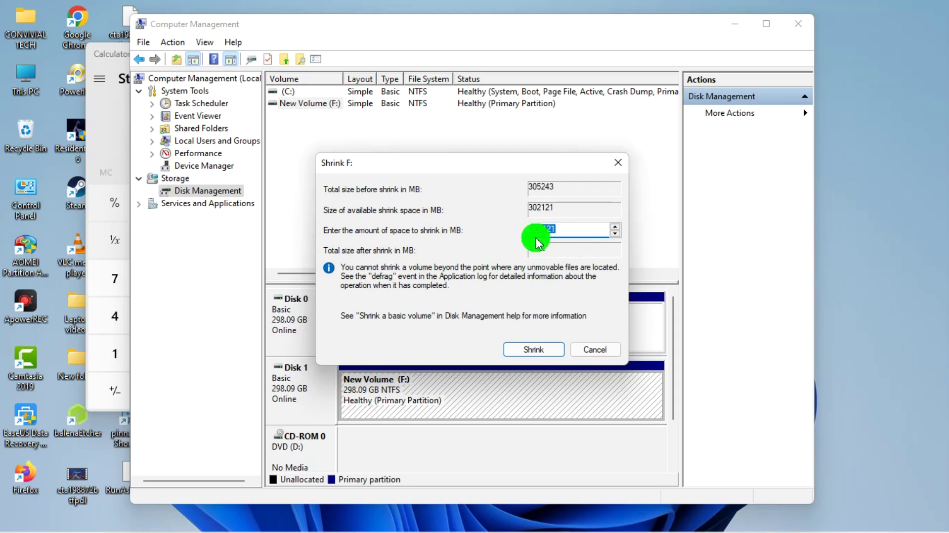
# Step: Switch to Calculator and divide the 302121 MB of available shrink space by 2
pyautogui.click(118, 140)
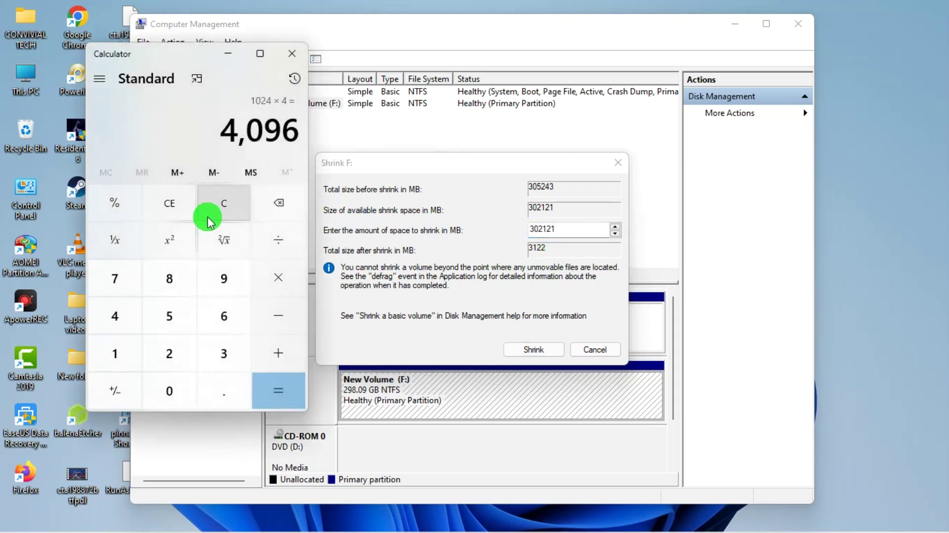
pyautogui.click(174, 210)
pyautogui.click(220, 357)
pyautogui.click(169, 391)
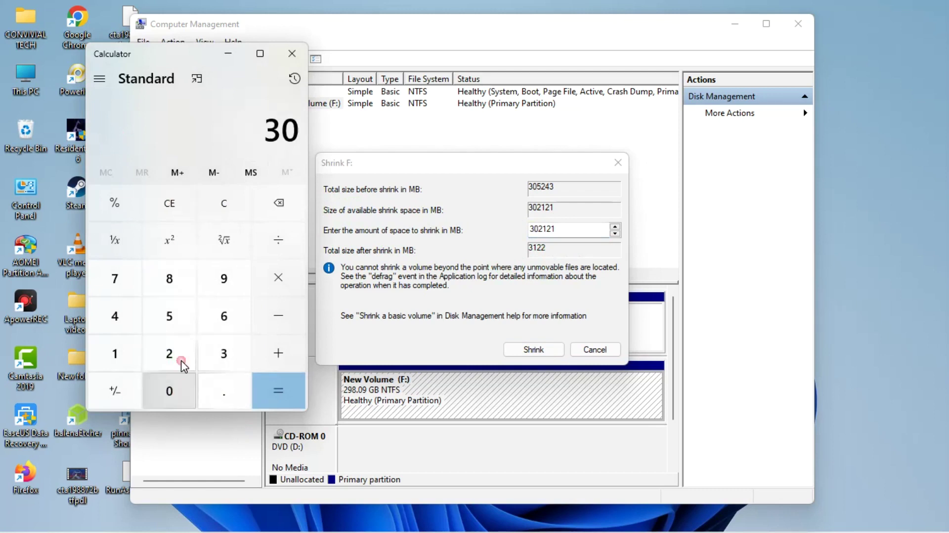
pyautogui.click(176, 360)
pyautogui.click(136, 358)
pyautogui.click(172, 358)
pyautogui.click(132, 358)
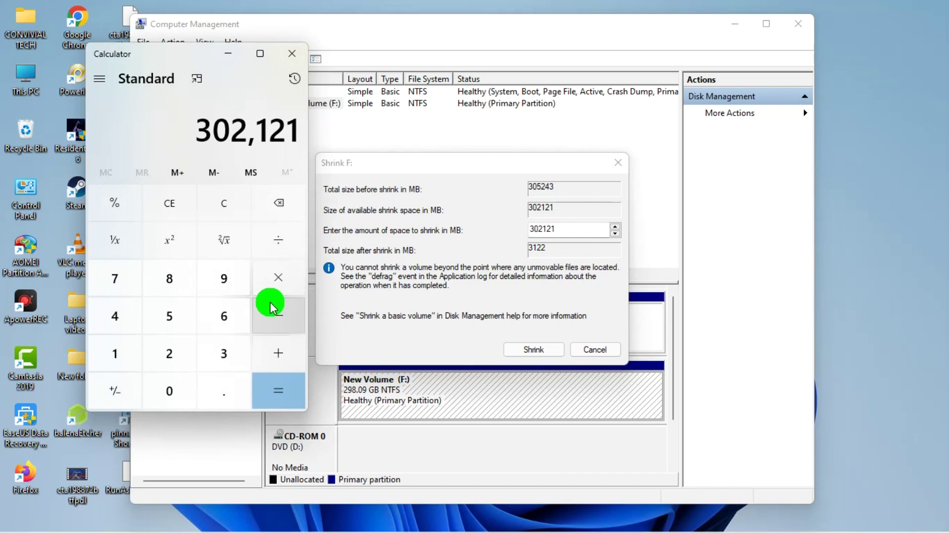
pyautogui.click(280, 250)
pyautogui.click(169, 353)
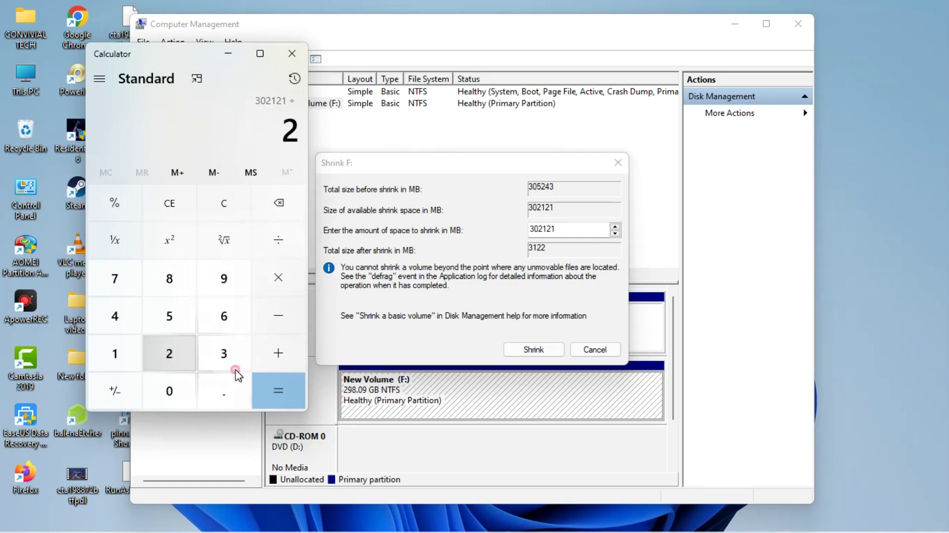
pyautogui.click(284, 392)
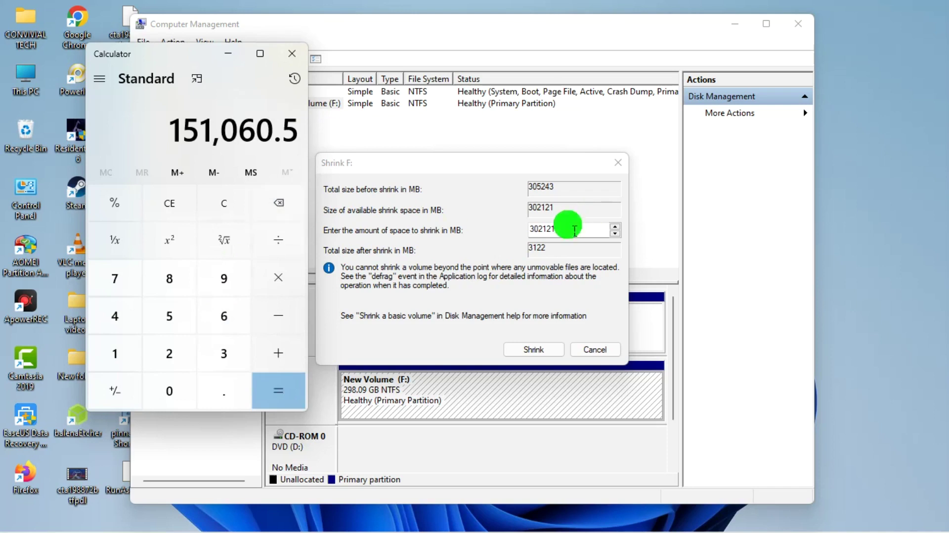
# Step: Copy the shrink amount from the Shrink F: dialog into a cleared Calculator and start dividing it by 4
pyautogui.moveTo(565, 222); pyautogui.dragTo(509, 229)
pyautogui.rightClick(549, 236)
pyautogui.click(568, 277)
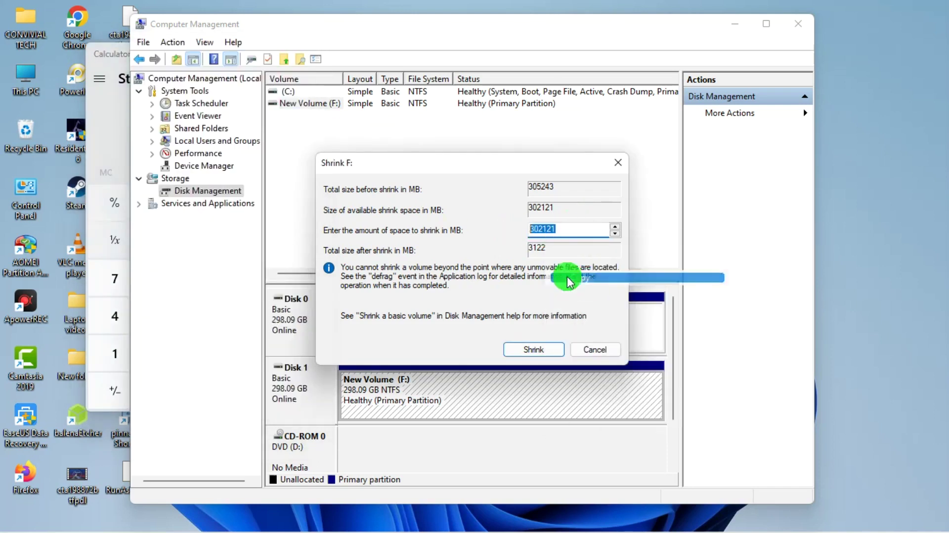
pyautogui.click(115, 118)
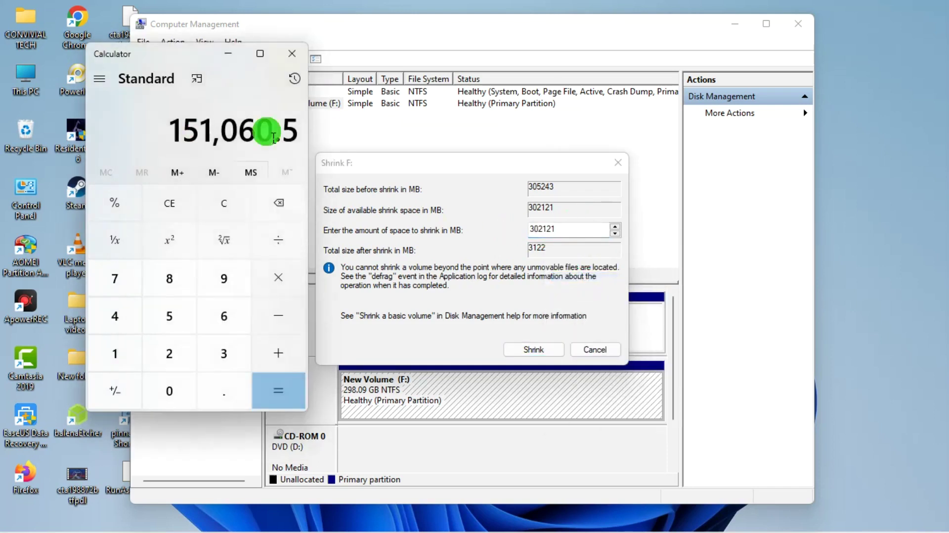
pyautogui.click(174, 205)
pyautogui.rightClick(233, 132)
pyautogui.click(237, 162)
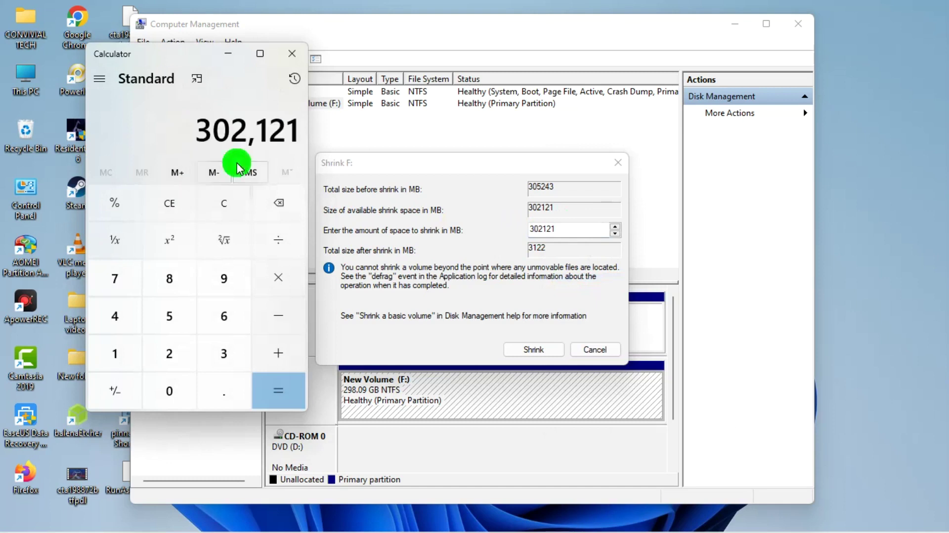
pyautogui.click(278, 240)
pyautogui.click(120, 319)
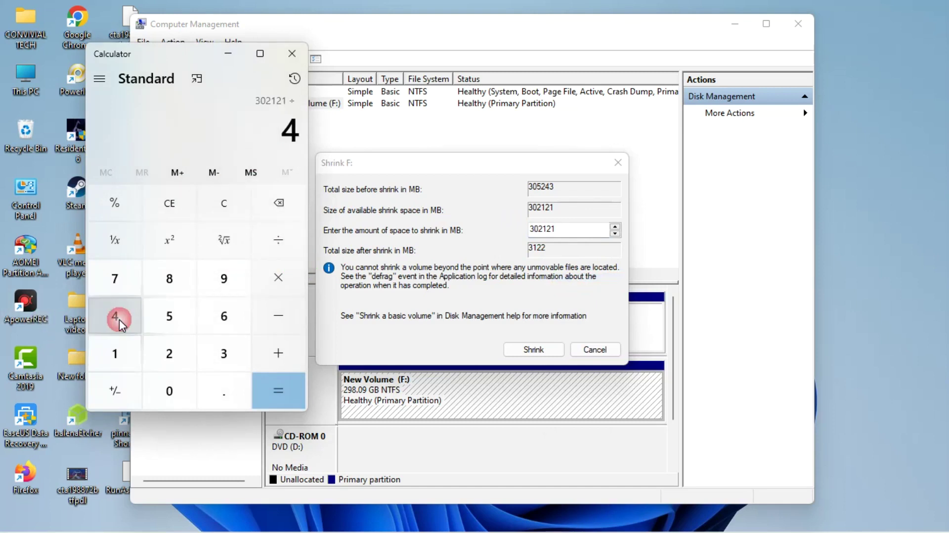
# Step: Replace the divisor with 1024 and multiply the quotient by 100
pyautogui.click(170, 213)
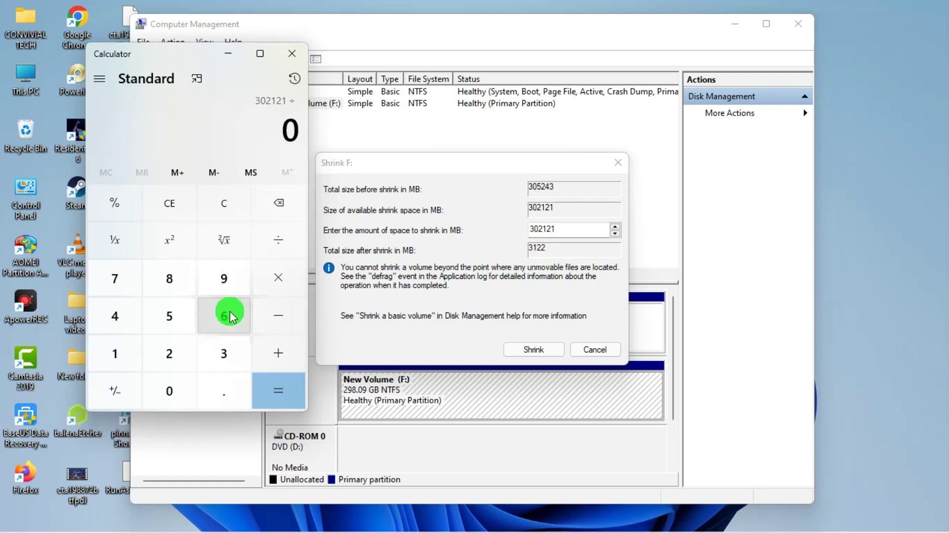
pyautogui.click(110, 354)
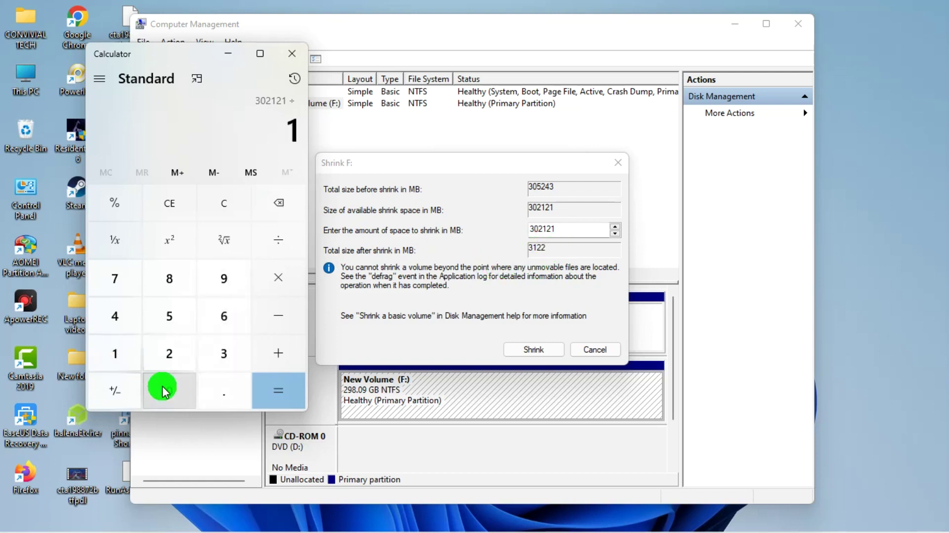
pyautogui.click(164, 389)
pyautogui.click(171, 350)
pyautogui.click(118, 318)
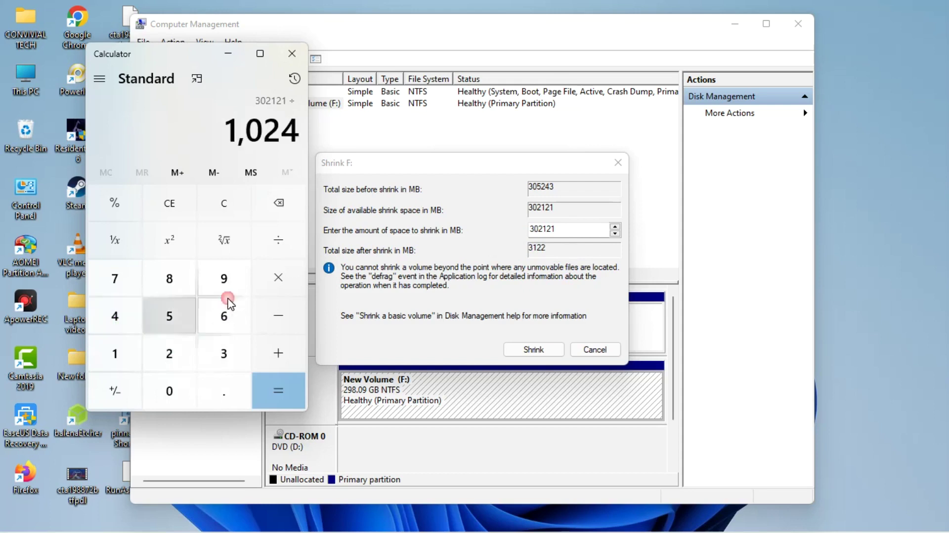
pyautogui.click(278, 277)
pyautogui.click(106, 356)
pyautogui.doubleClick(178, 391)
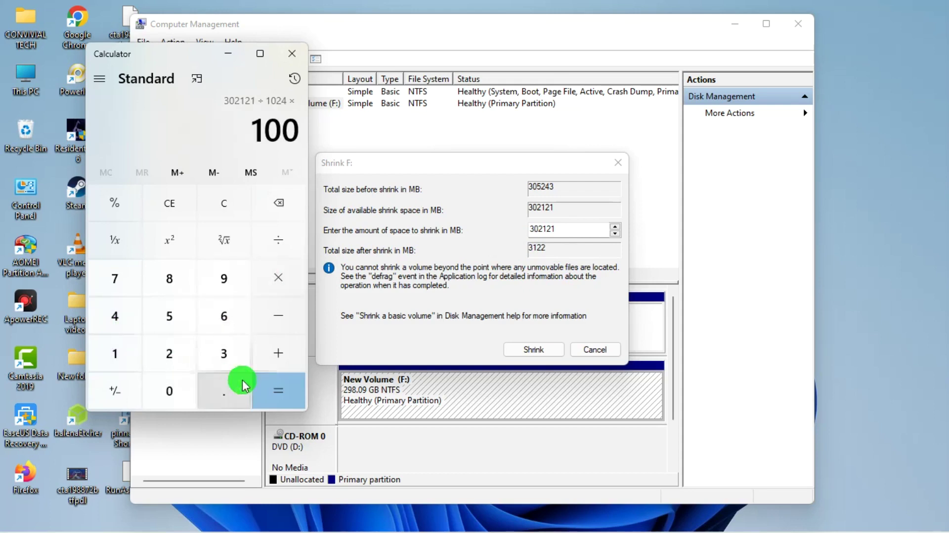
pyautogui.click(270, 391)
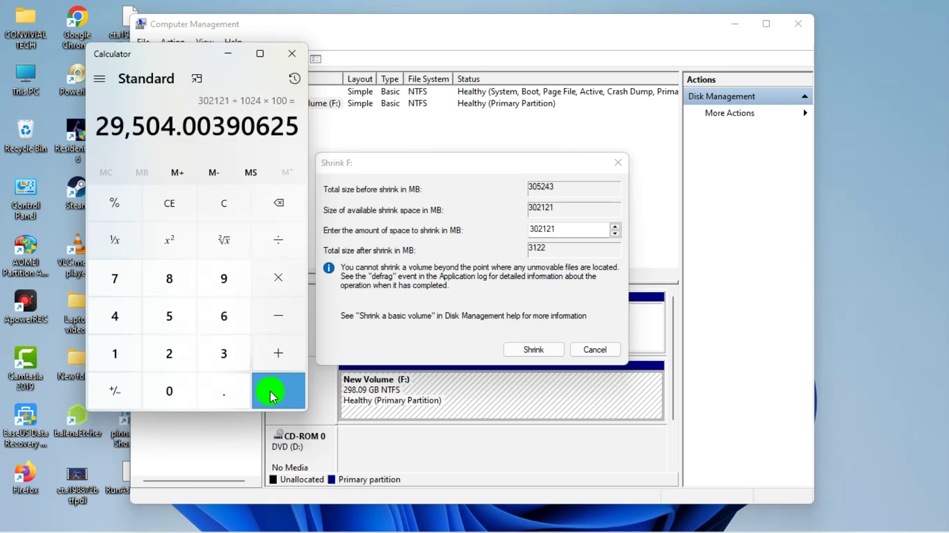
# Step: Clear Calculator and multiply 1024 by 80 to convert 80 GB to megabytes
pyautogui.click(170, 207)
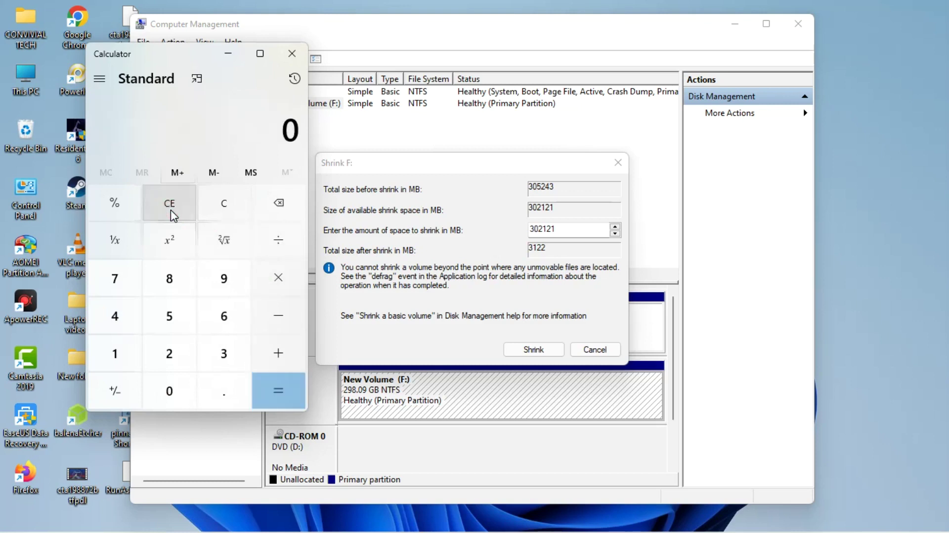
pyautogui.click(124, 368)
pyautogui.click(177, 393)
pyautogui.click(181, 368)
pyautogui.click(133, 329)
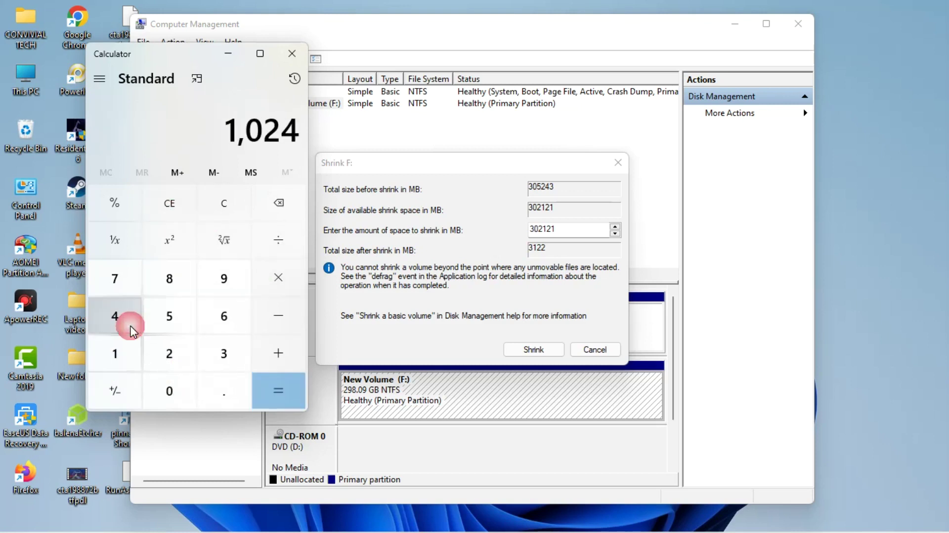
pyautogui.click(287, 281)
pyautogui.click(179, 281)
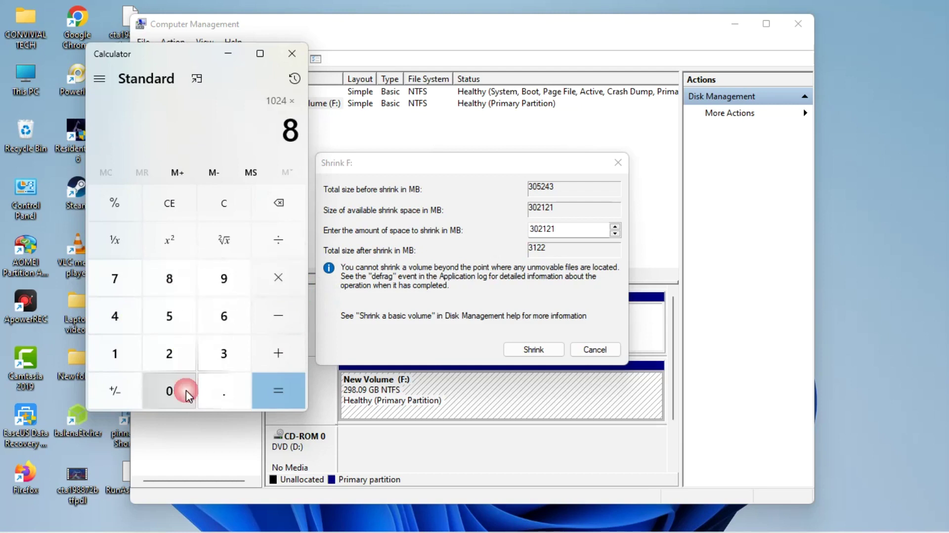
pyautogui.click(287, 398)
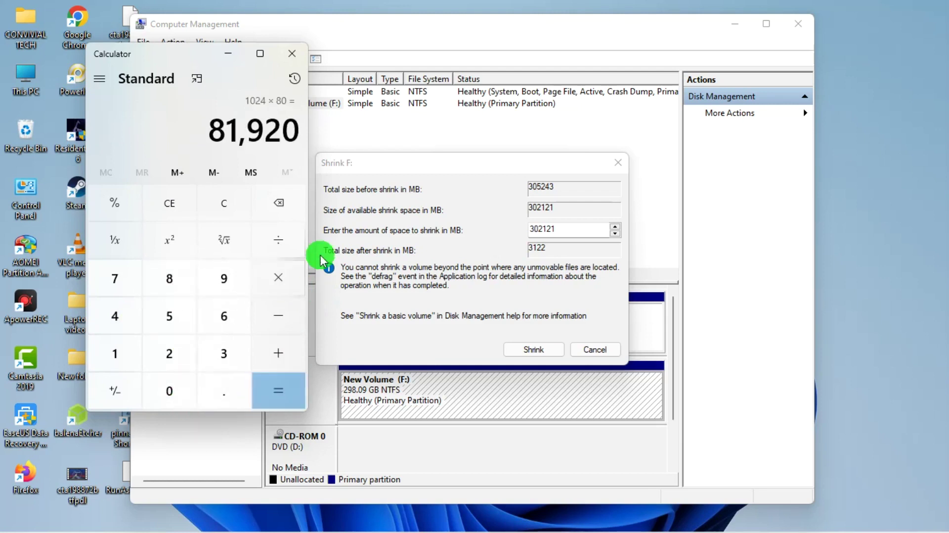
# Step: Try to copy the result 81,920 from Calculator and paste it as the amount of space to shrink for F:
pyautogui.doubleClick(581, 230)
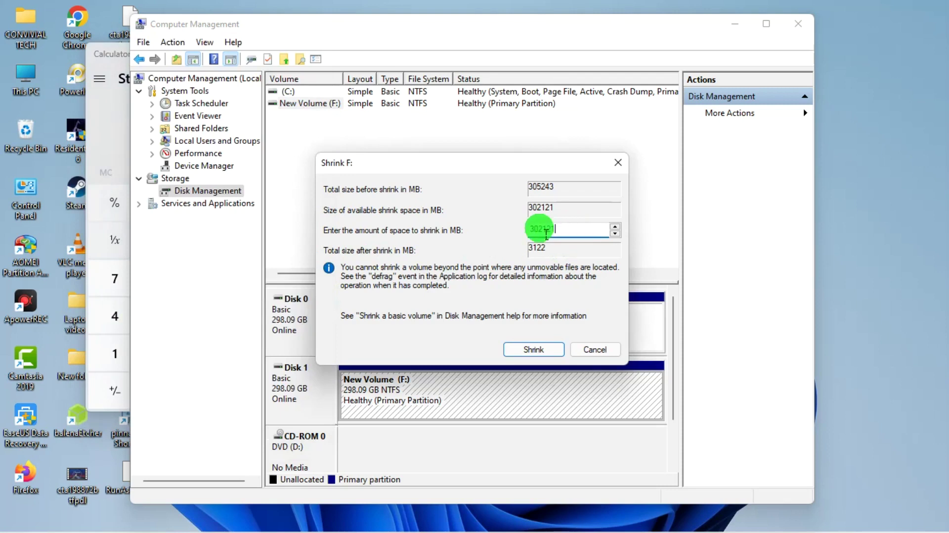
pyautogui.click(97, 119)
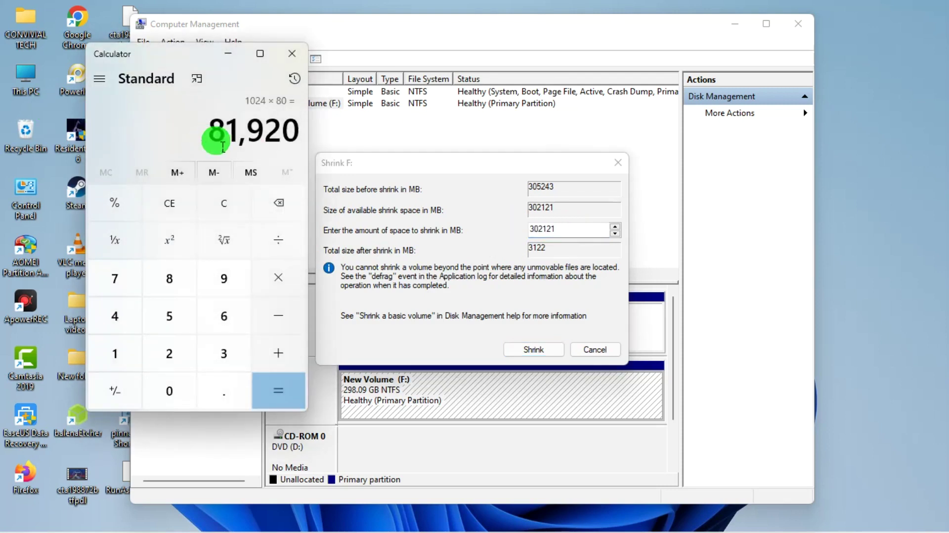
pyautogui.moveTo(223, 147); pyautogui.dragTo(320, 142)
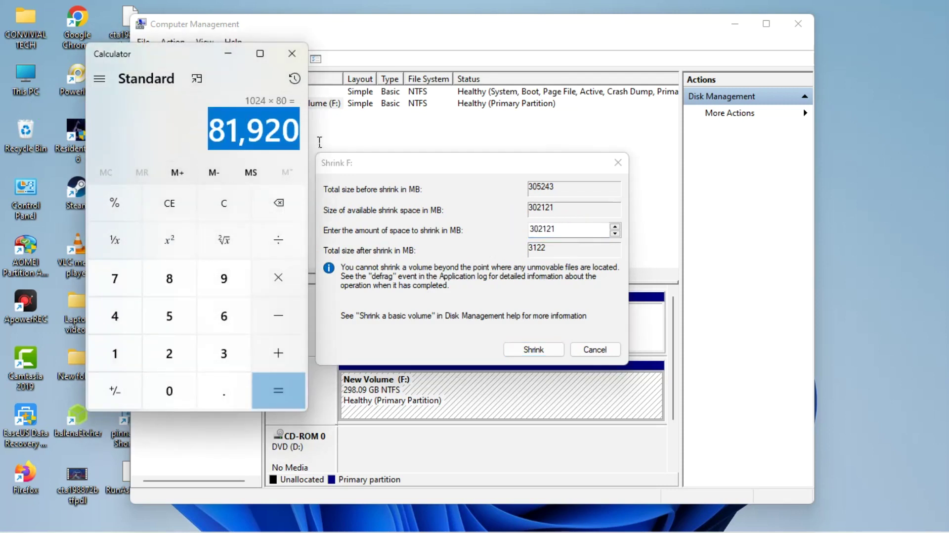
pyautogui.rightClick(290, 142)
pyautogui.click(313, 150)
pyautogui.click(593, 240)
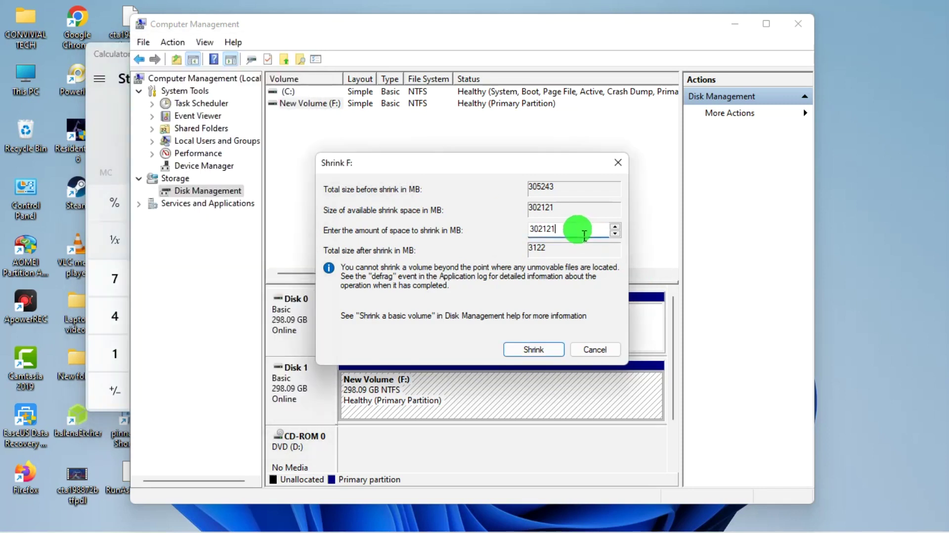
pyautogui.doubleClick(543, 229)
pyautogui.rightClick(545, 231)
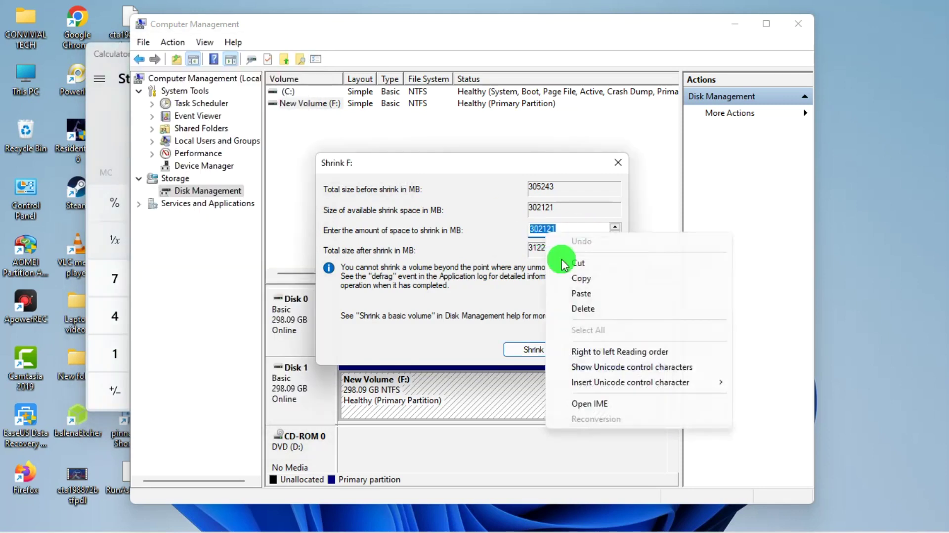
pyautogui.click(581, 293)
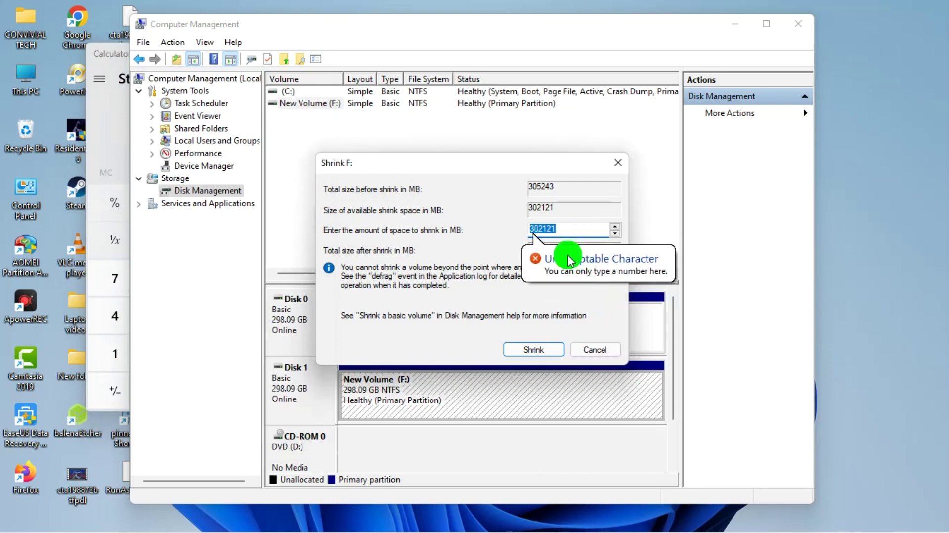
# Step: Set the amount of space to shrink to 81920 MB and shrink New Volume (F:)
pyautogui.click(113, 111)
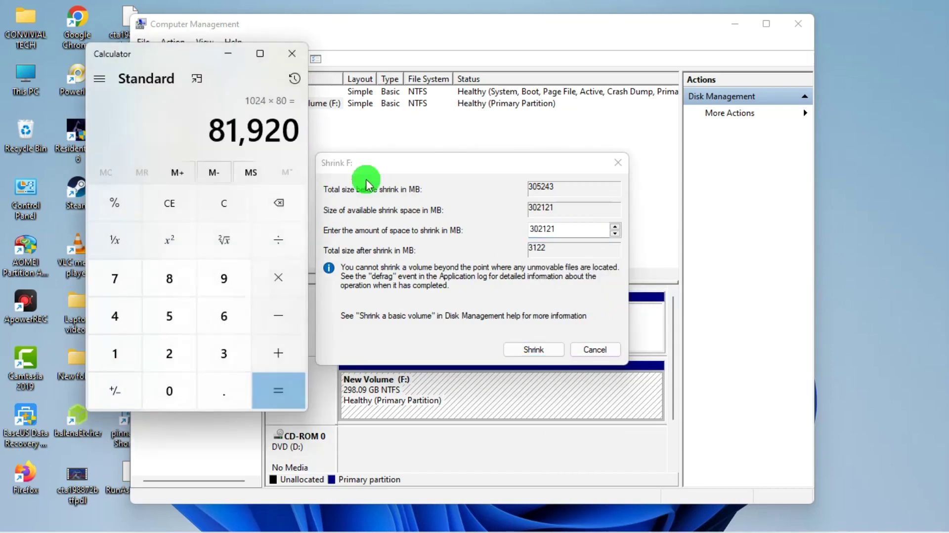
pyautogui.moveTo(573, 231); pyautogui.dragTo(534, 234)
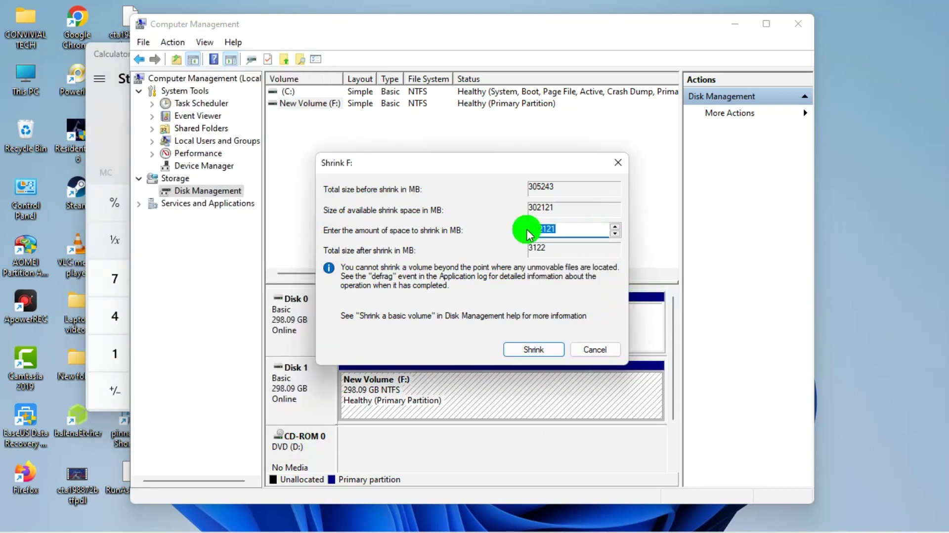
pyautogui.write('81920')
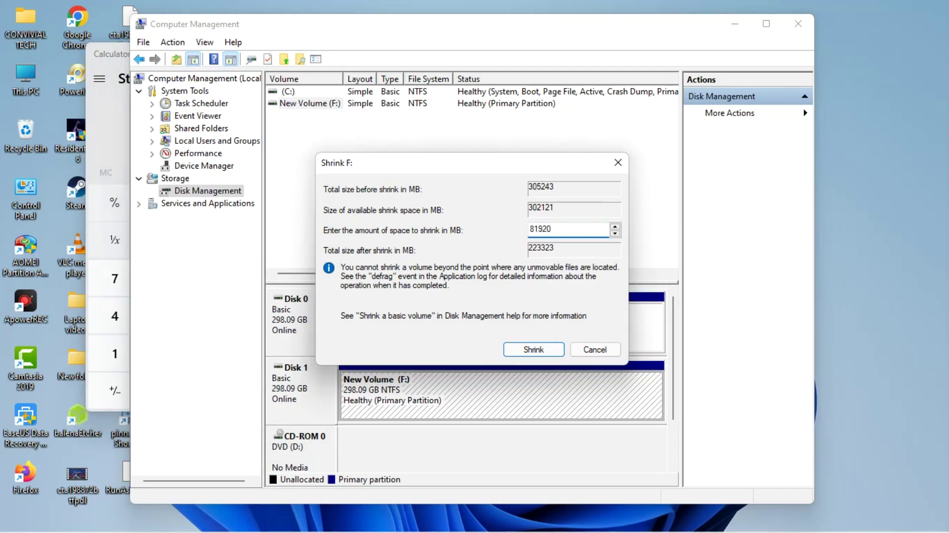
pyautogui.click(544, 349)
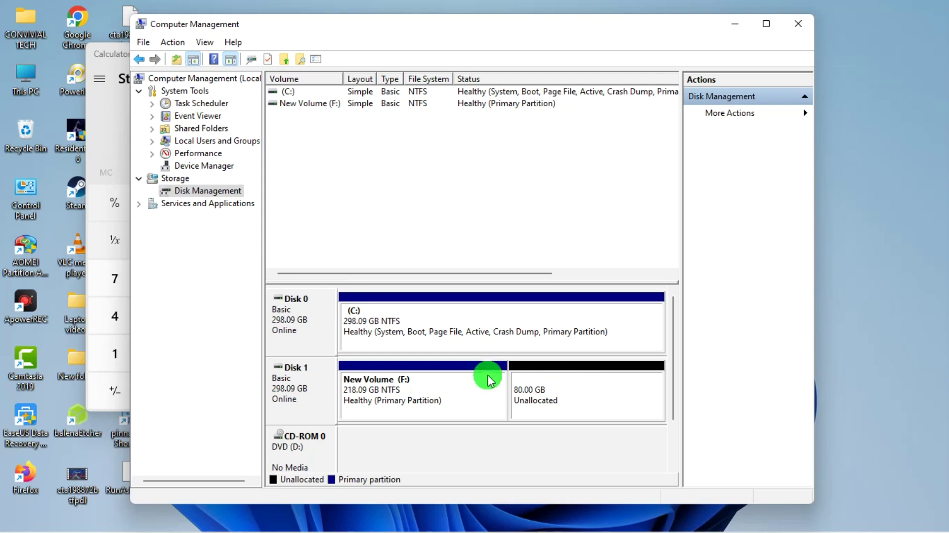
# Step: Create a simple volume in Disk 1's unallocated space, keeping the size of 81919 MB, drive letter G:, NTFS, label New Volume and quick format
pyautogui.click(582, 400)
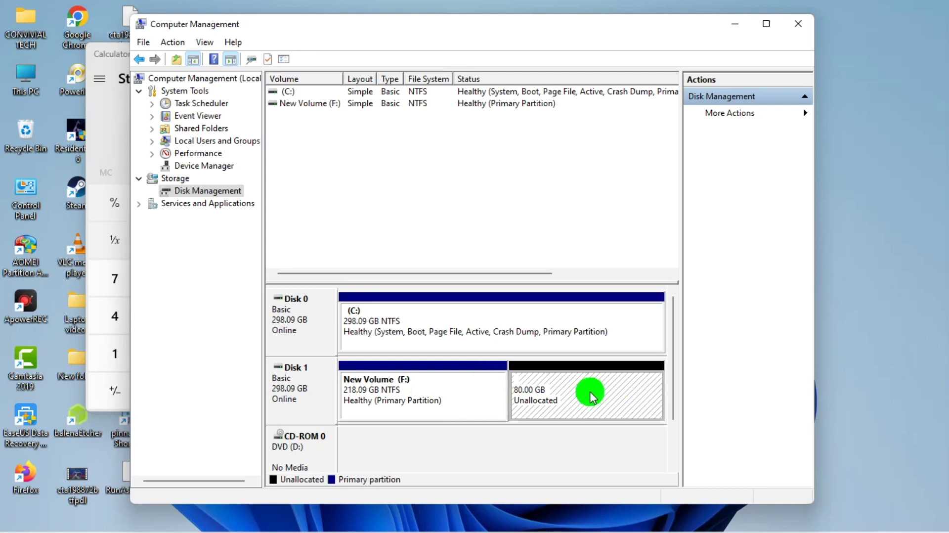
pyautogui.rightClick(589, 395)
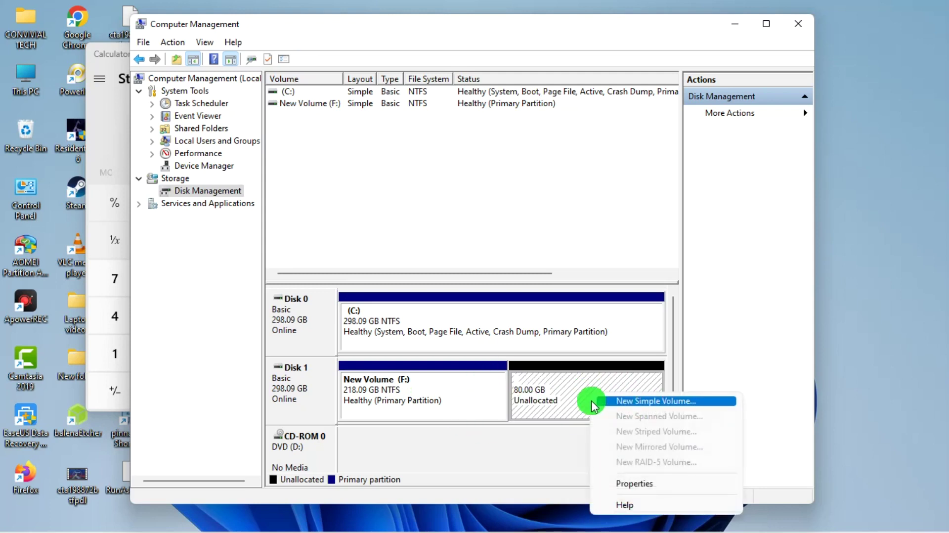
pyautogui.click(583, 398)
pyautogui.rightClick(580, 397)
pyautogui.click(624, 402)
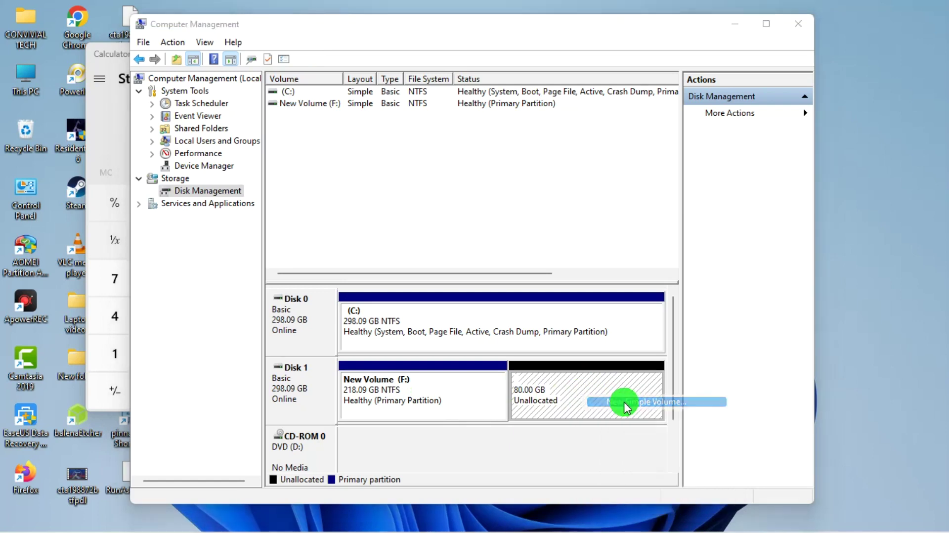
pyautogui.click(544, 341)
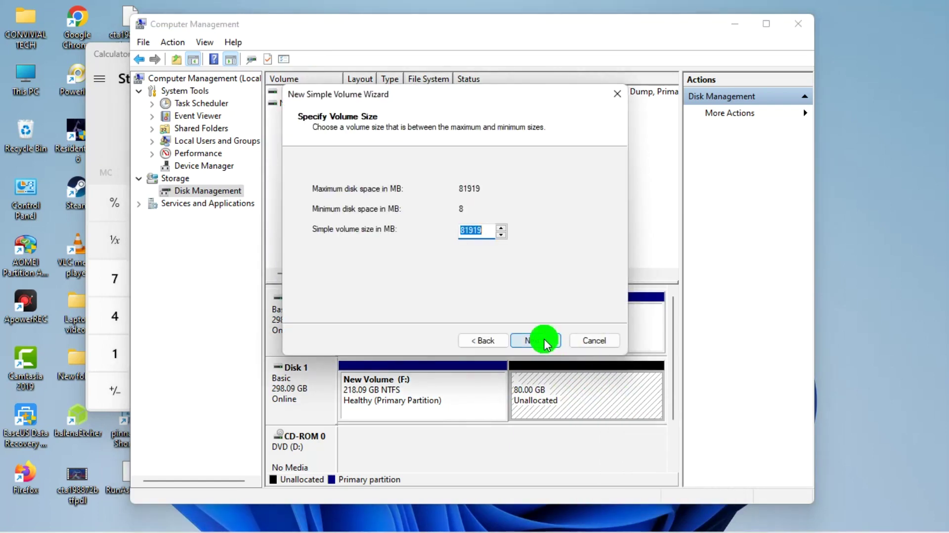
pyautogui.click(544, 341)
pyautogui.click(544, 341)
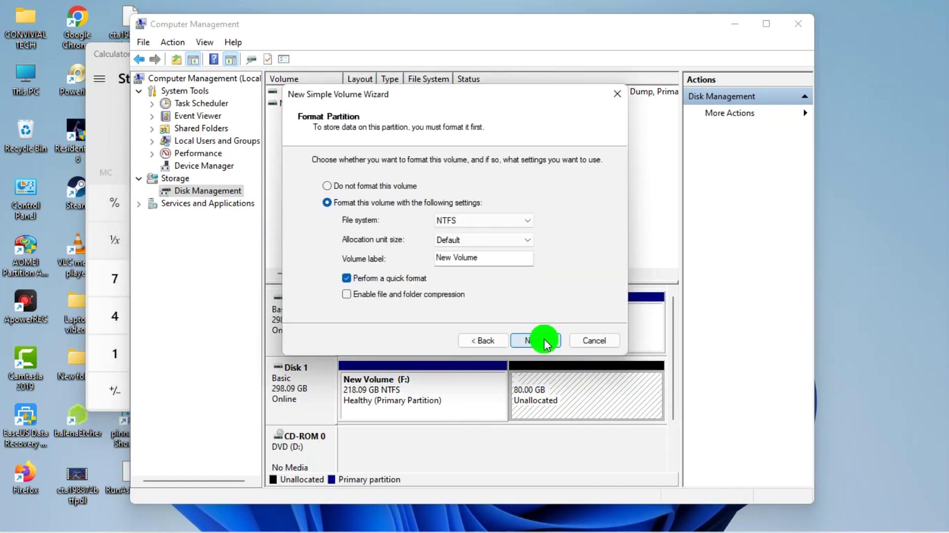
pyautogui.click(544, 341)
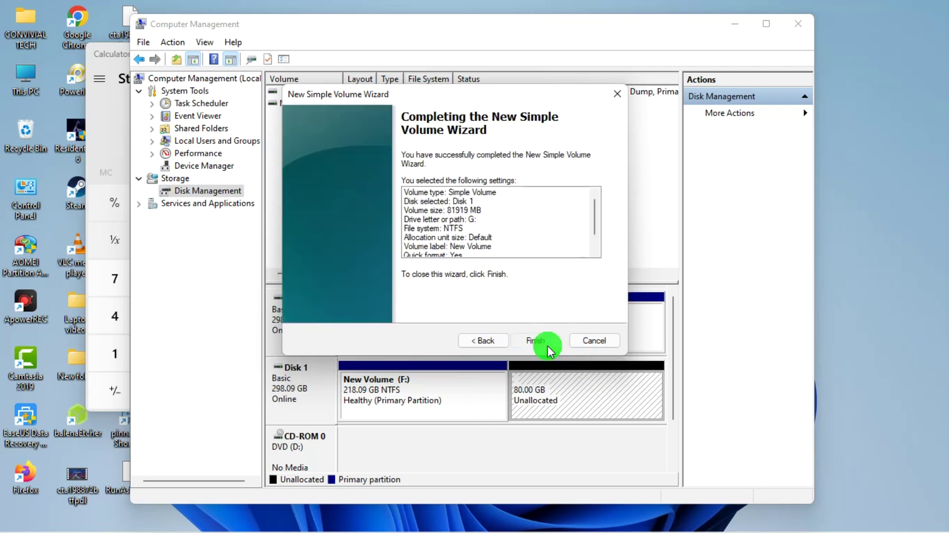
pyautogui.click(546, 340)
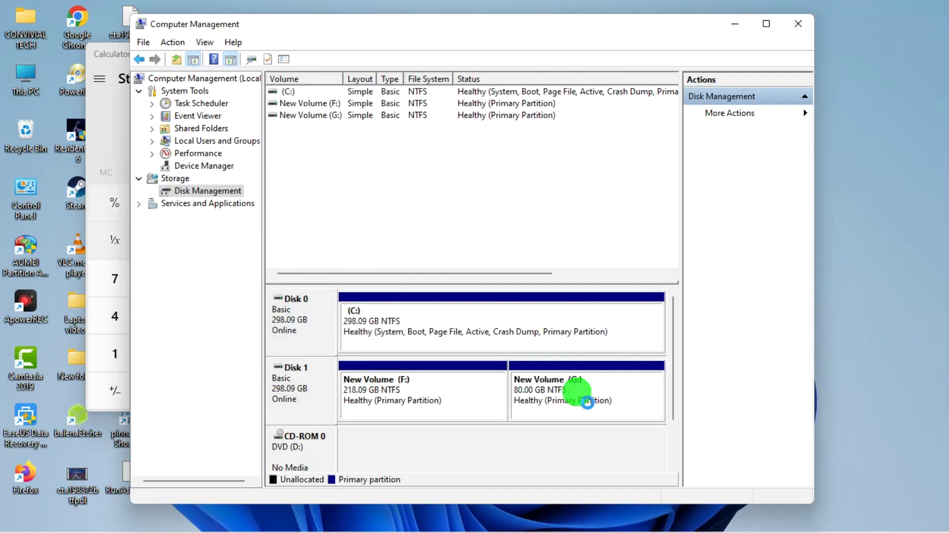
# Step: Check New Volume (G:) among the drives in This PC, close that window and select the volume in Disk Management
pyautogui.doubleClick(32, 82)
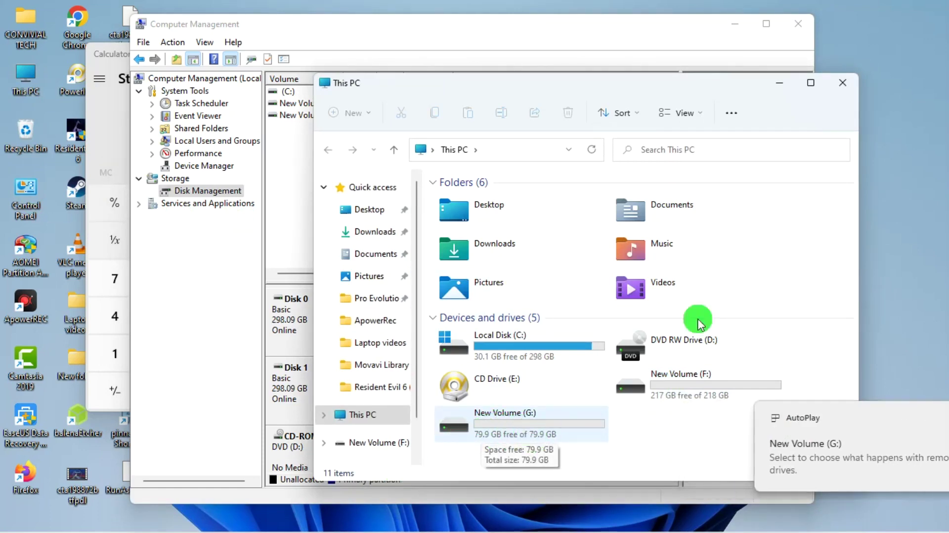
pyautogui.click(853, 84)
pyautogui.click(533, 390)
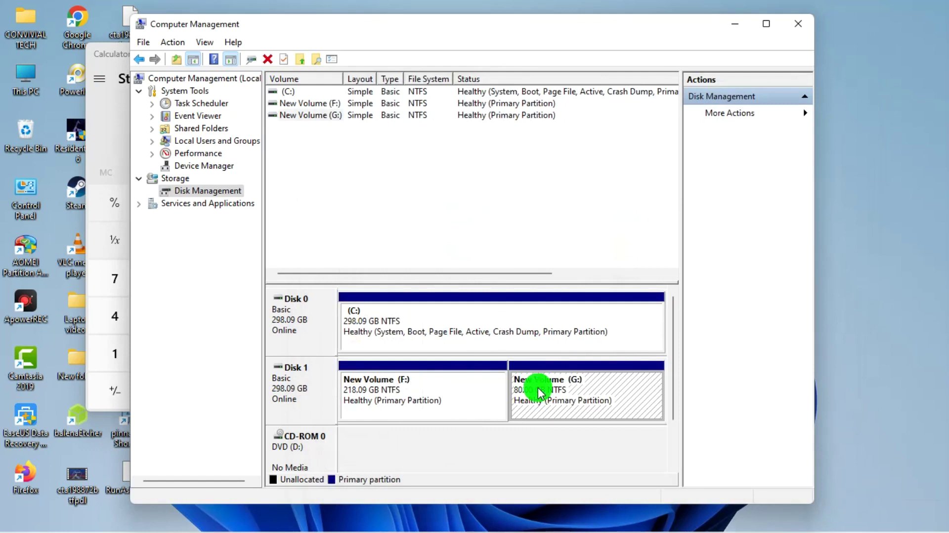
pyautogui.rightClick(378, 395)
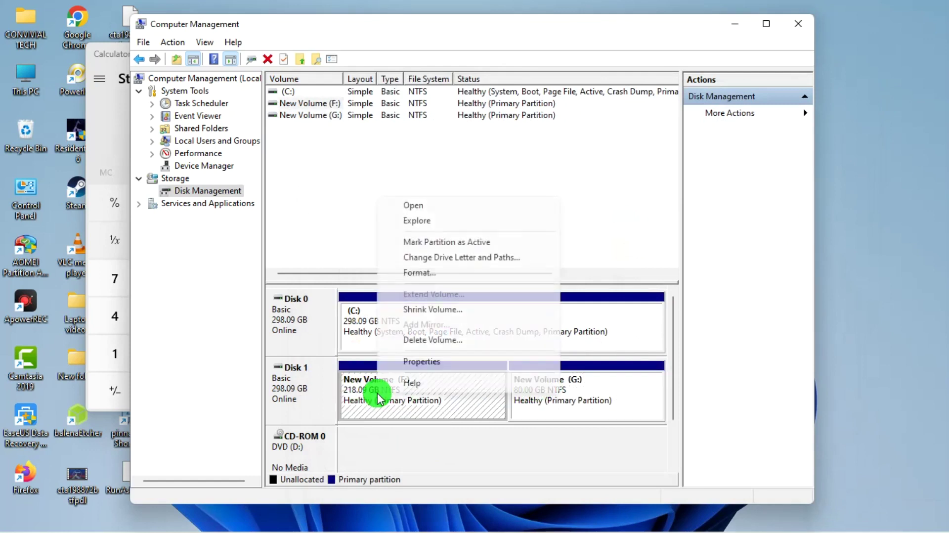
pyautogui.click(429, 312)
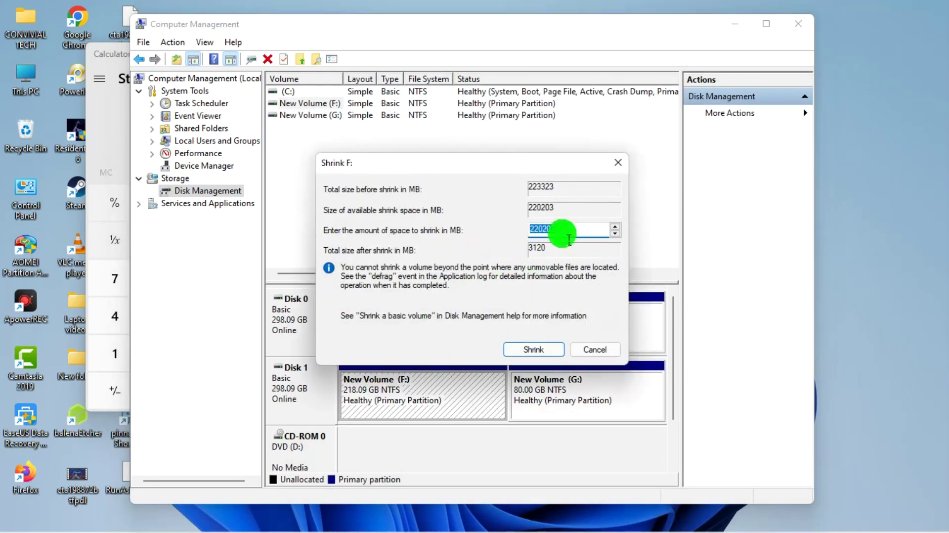
pyautogui.click(597, 350)
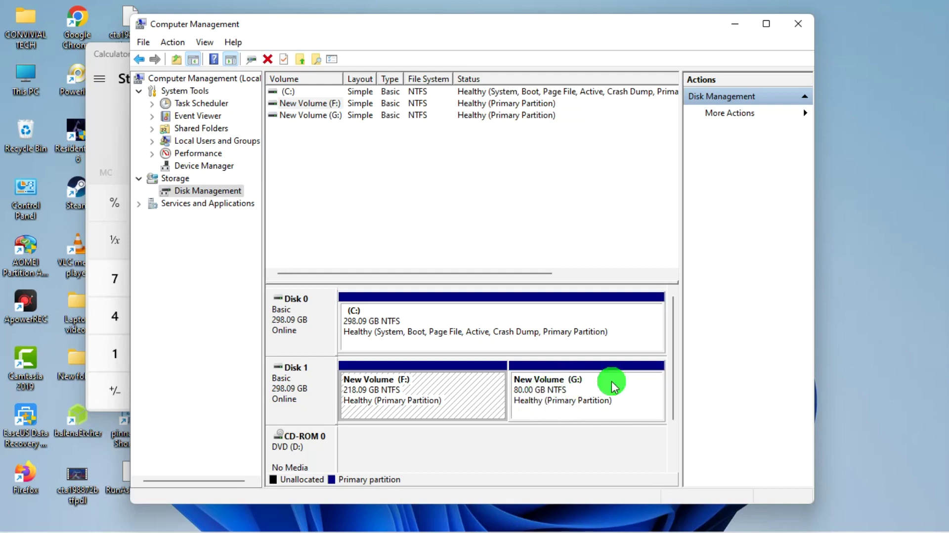
# Step: Delete New Volume (G:) from Disk 1, agreeing to erase its data
pyautogui.rightClick(568, 394)
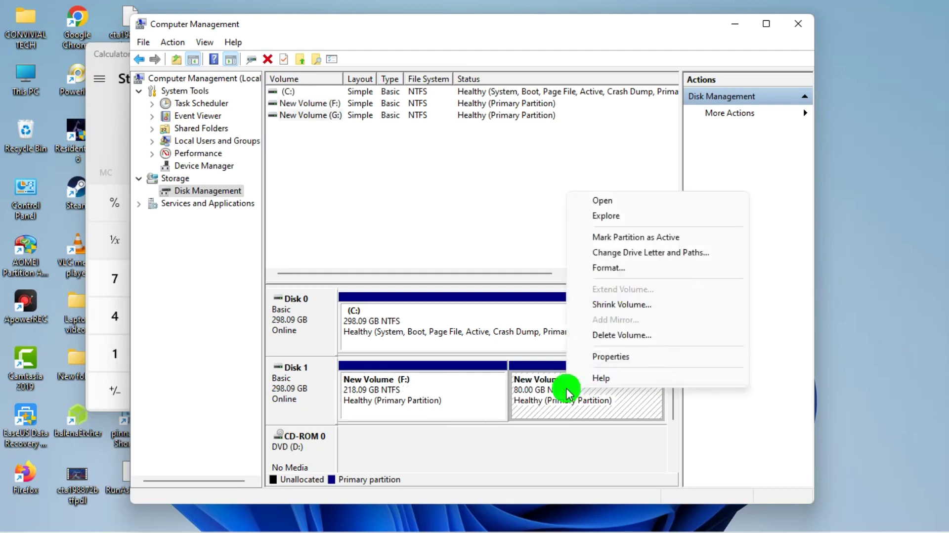
pyautogui.click(655, 339)
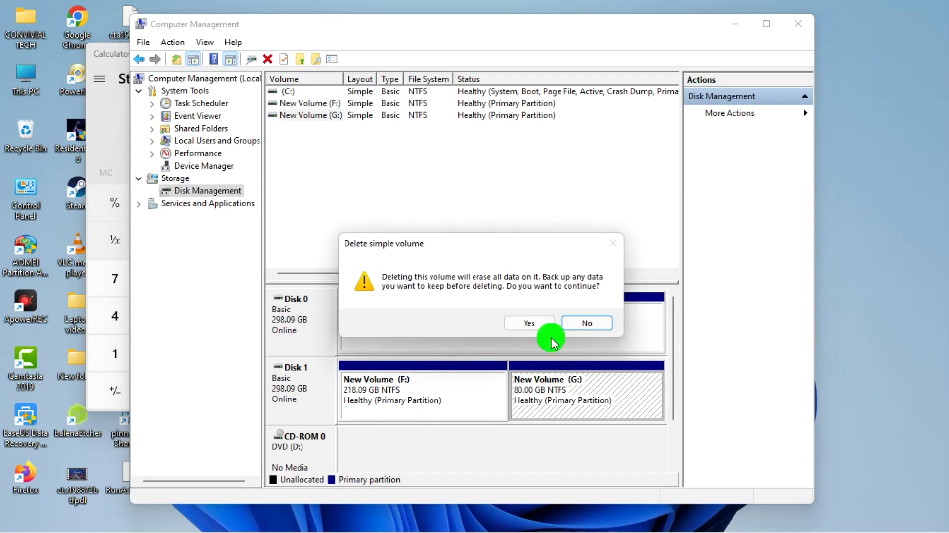
pyautogui.click(529, 324)
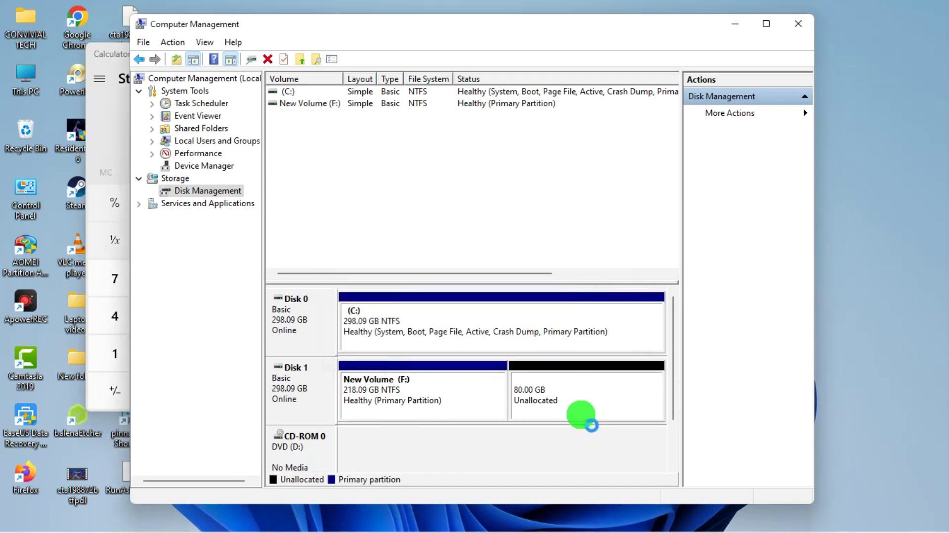
# Step: Extend New Volume (F:) with all 81919 MB of unallocated space on Disk 1
pyautogui.rightClick(459, 393)
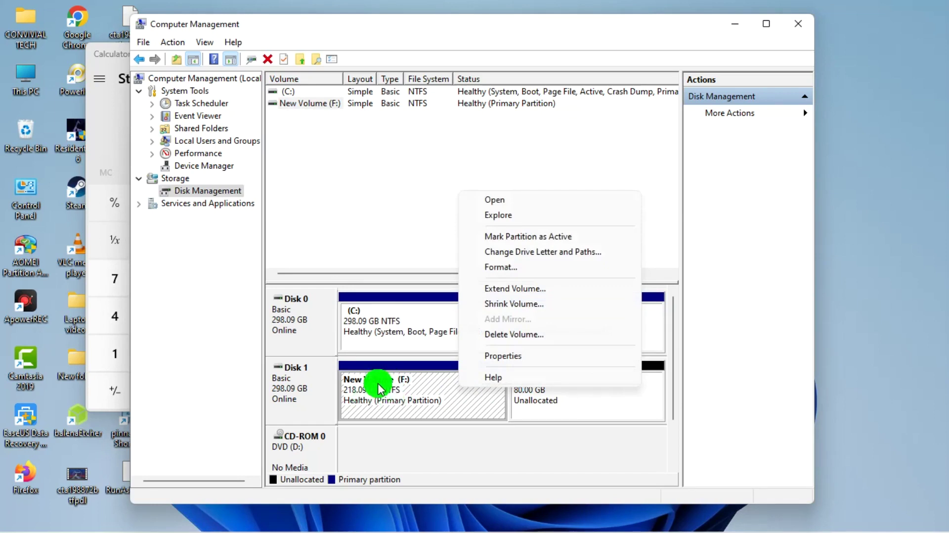
pyautogui.click(515, 290)
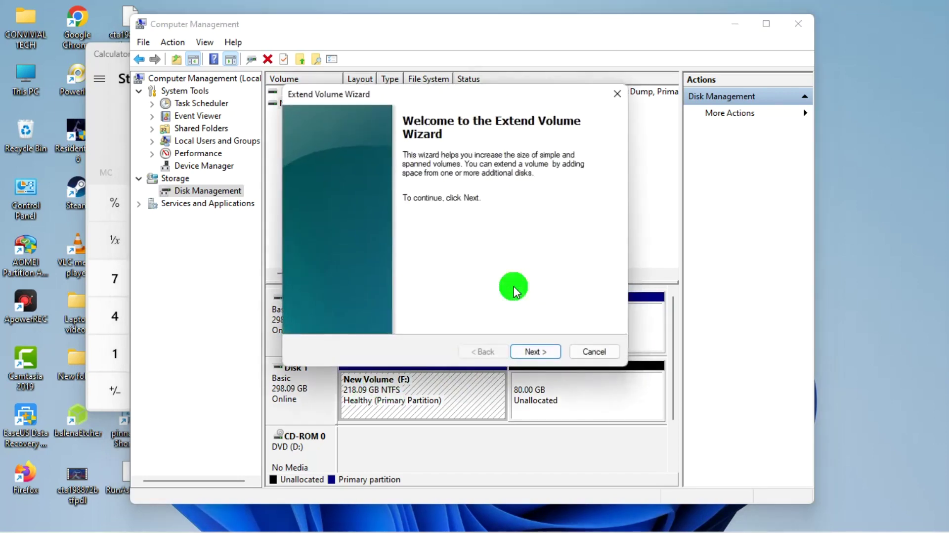
pyautogui.click(536, 351)
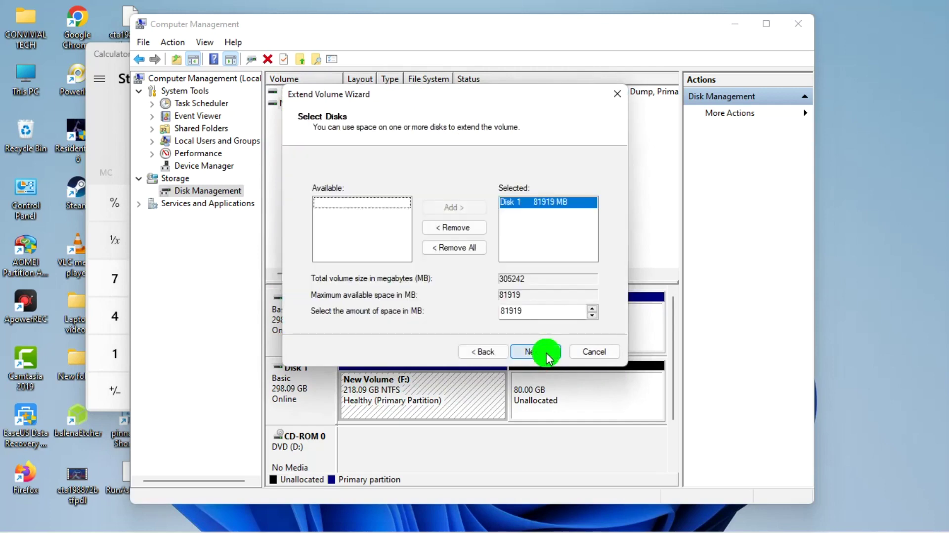
pyautogui.click(535, 351)
pyautogui.click(536, 351)
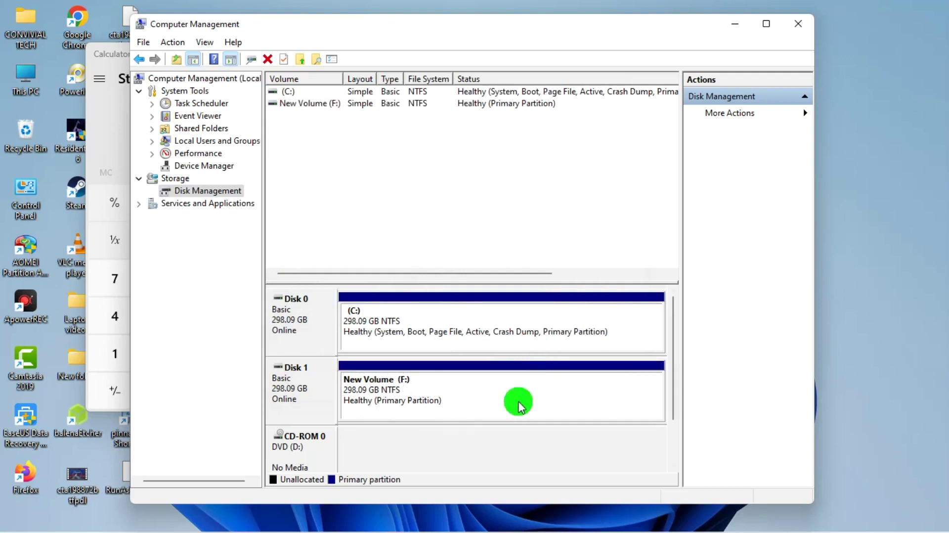
# Step: Check the size of the extended New Volume (F:) in This PC and close the window
pyautogui.click(29, 84)
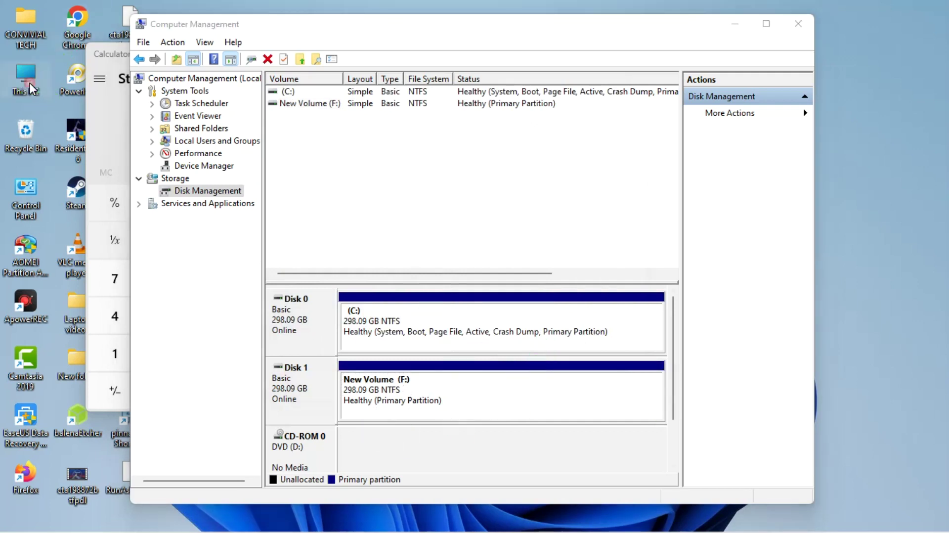
pyautogui.doubleClick(29, 82)
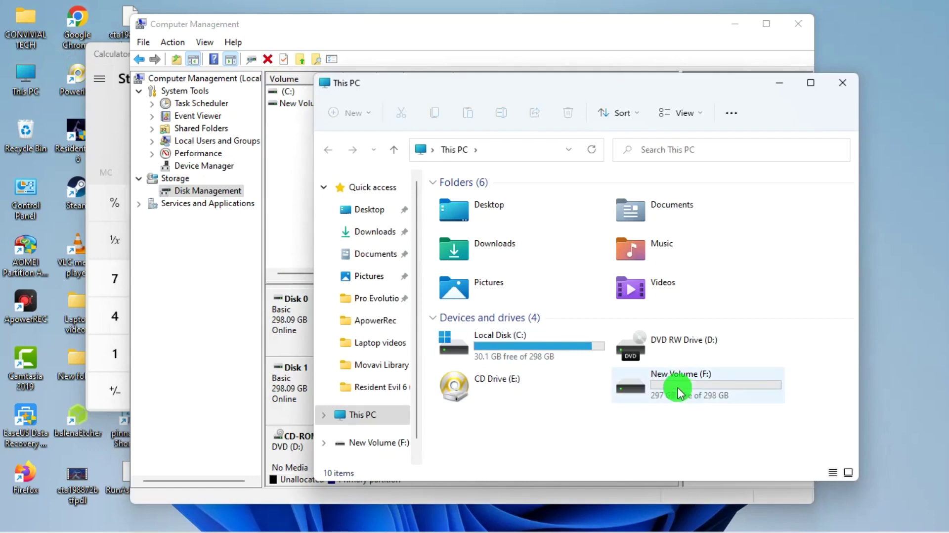
pyautogui.click(843, 86)
# Step: Close Computer Management and Calculator, and launch AOMEI Partition Assistant from the desktop
pyautogui.rightClick(424, 391)
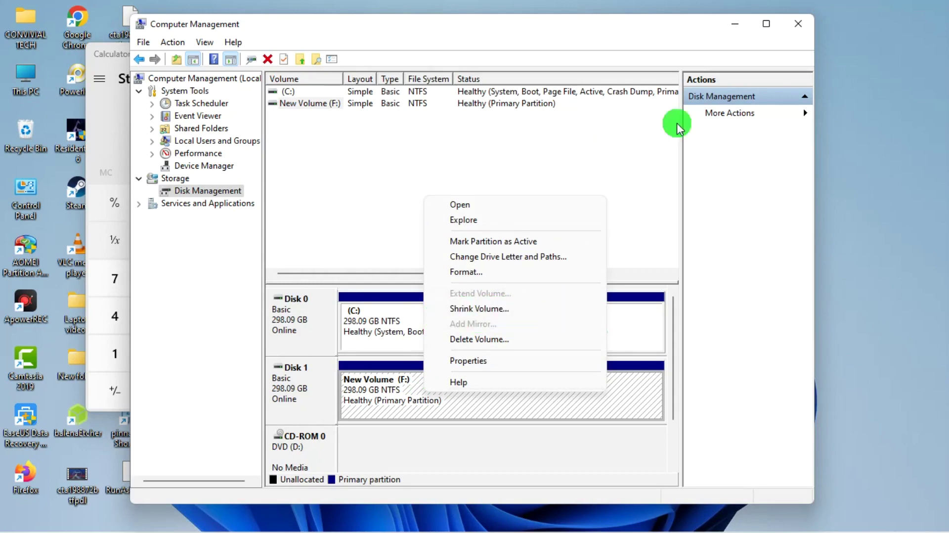
pyautogui.click(798, 23)
pyautogui.click(798, 23)
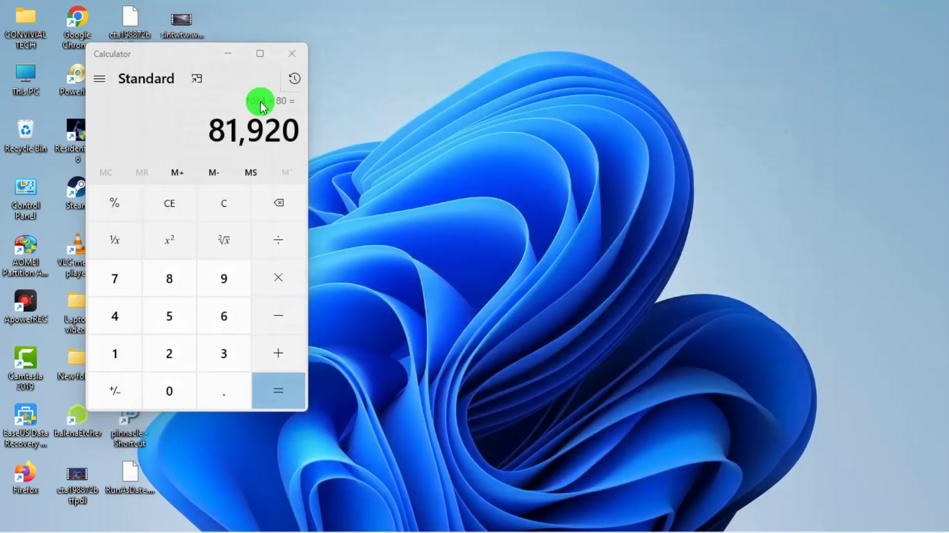
pyautogui.click(286, 55)
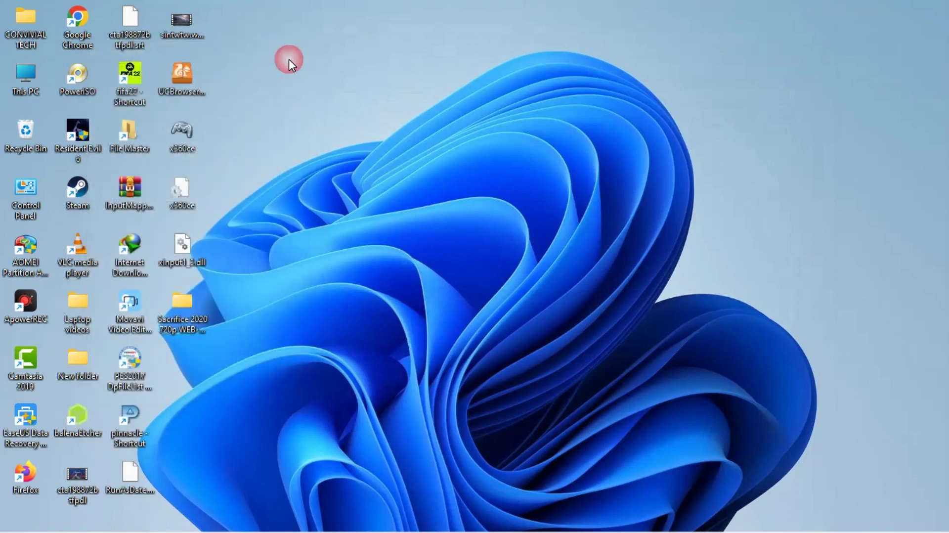
pyautogui.doubleClick(40, 263)
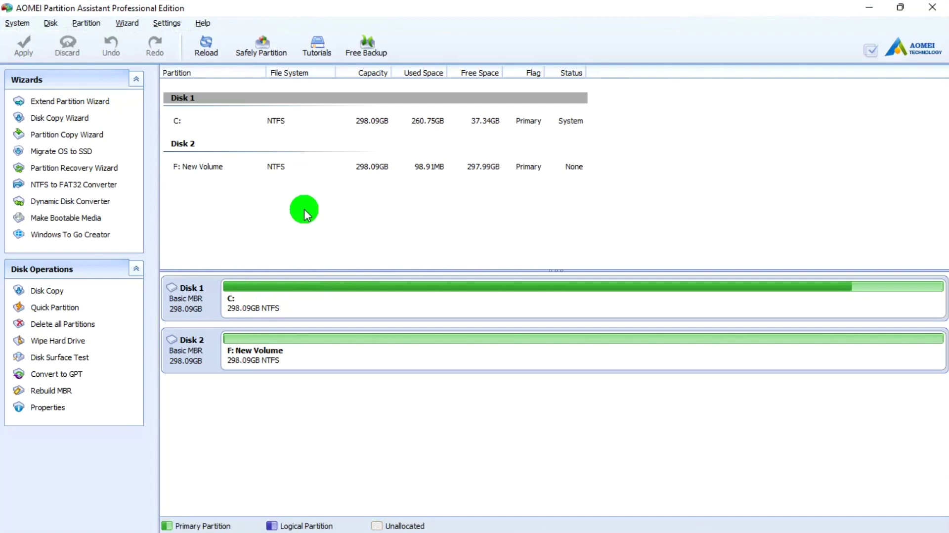
pyautogui.rightClick(272, 293)
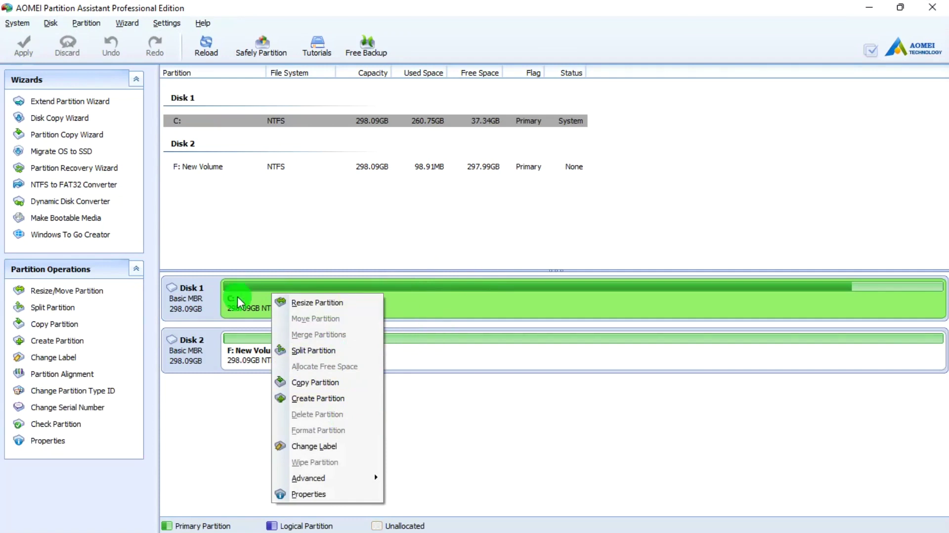
pyautogui.click(398, 237)
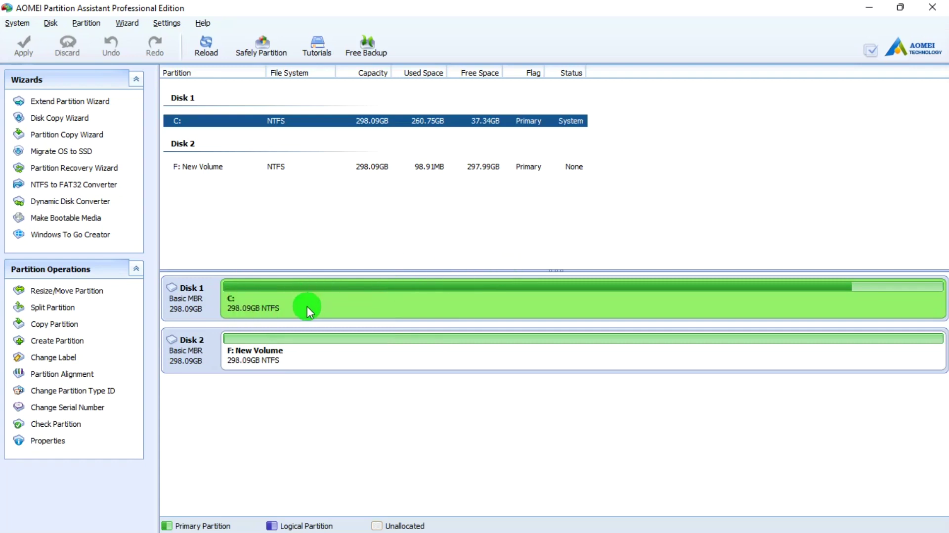
pyautogui.rightClick(275, 300)
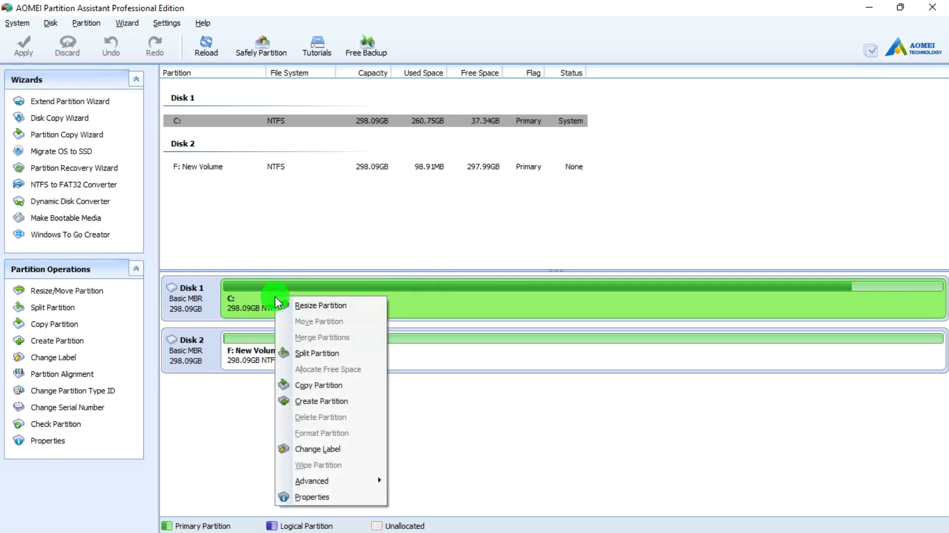
pyautogui.click(339, 408)
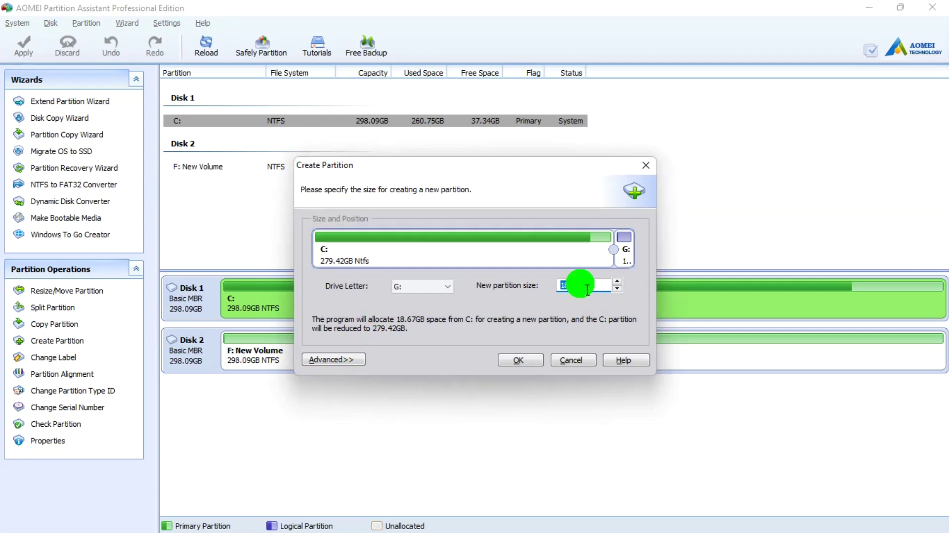
pyautogui.moveTo(586, 289); pyautogui.dragTo(594, 289)
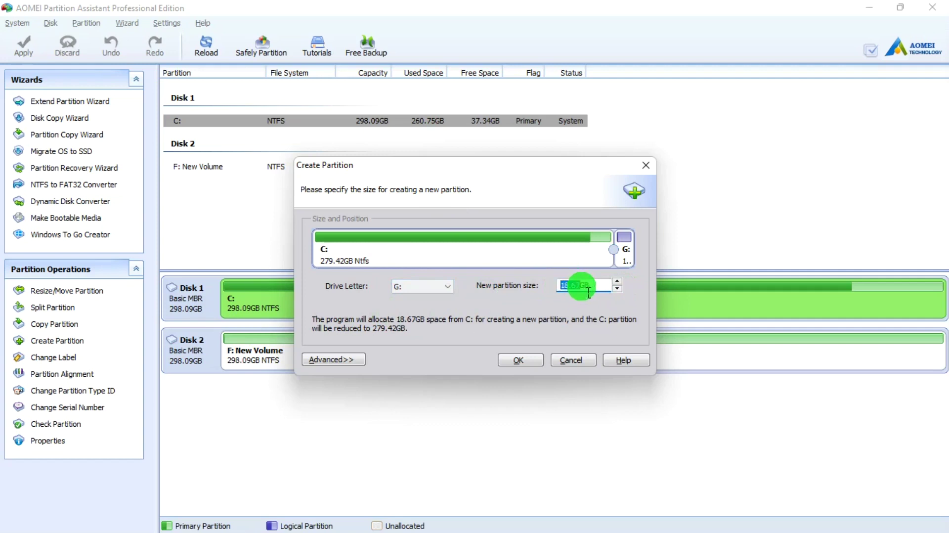
pyautogui.write('1')
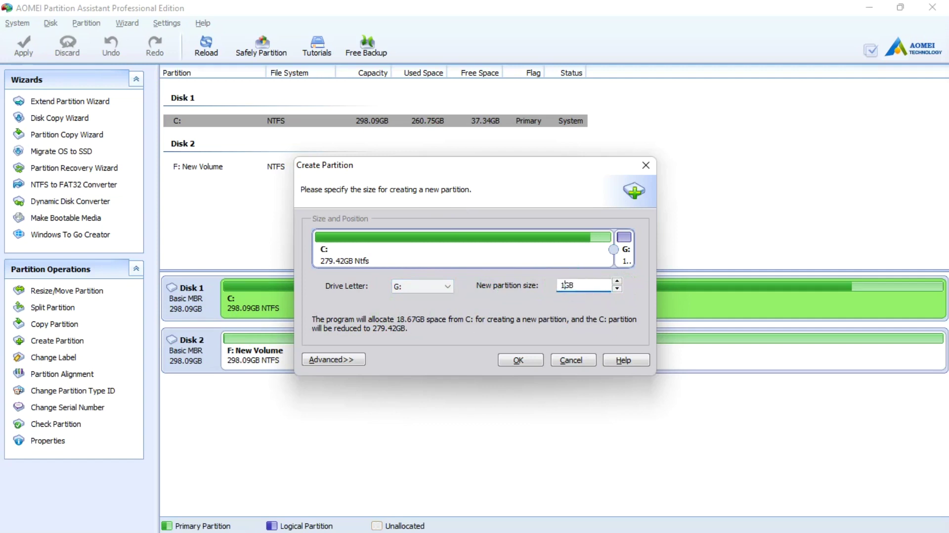
pyautogui.write('0')
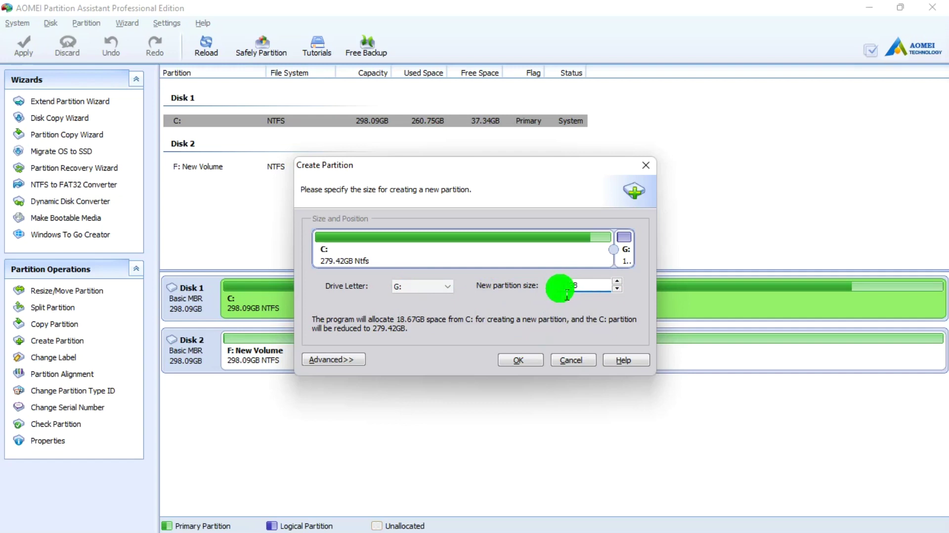
pyautogui.press('Delete')
pyautogui.write('200')
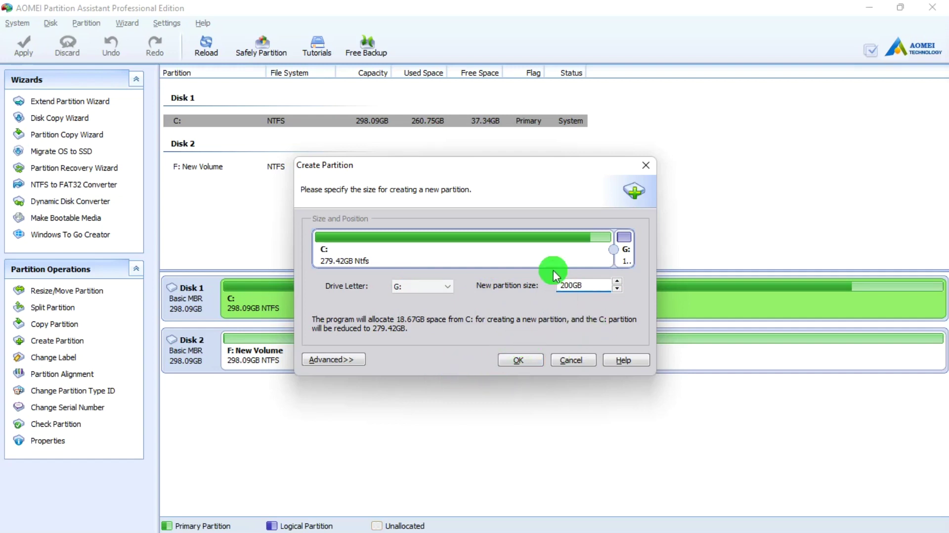
pyautogui.click(567, 286)
pyautogui.press('BackSpace')
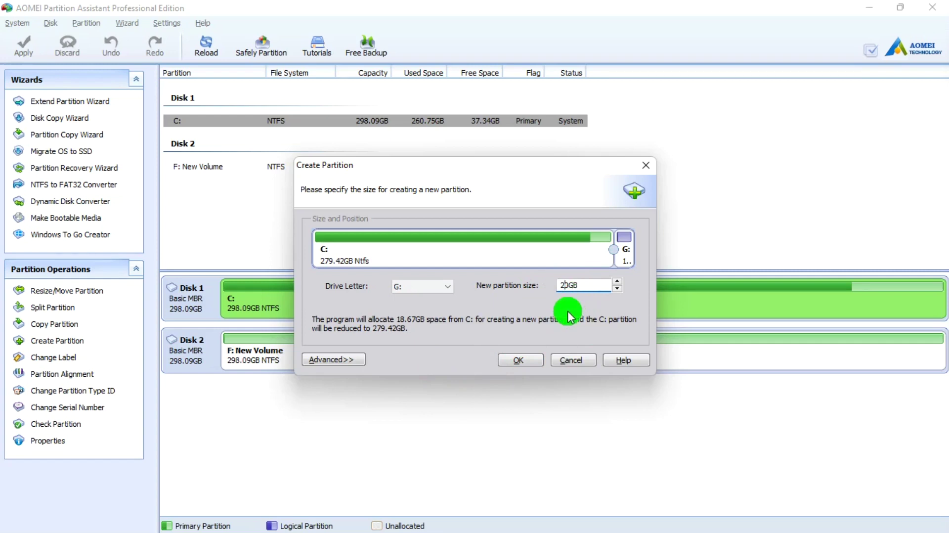
pyautogui.click(570, 360)
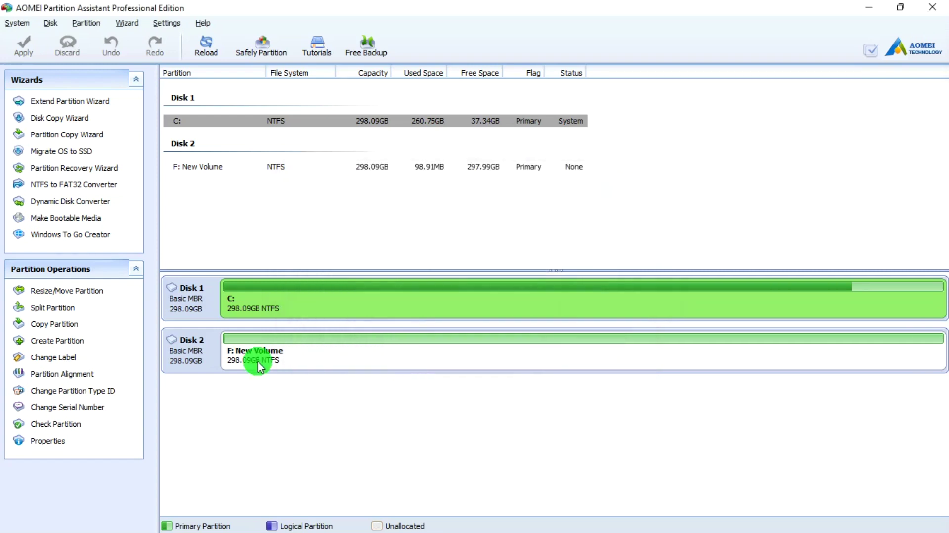
# Step: Create a 100 GB partition with drive letter G: from the space of F: New Volume on Disk 2
pyautogui.rightClick(286, 348)
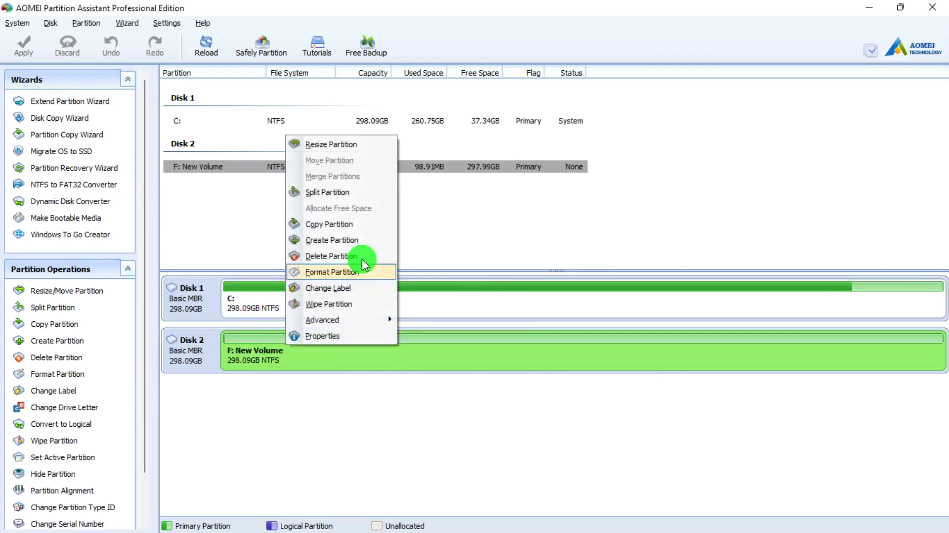
pyautogui.click(357, 239)
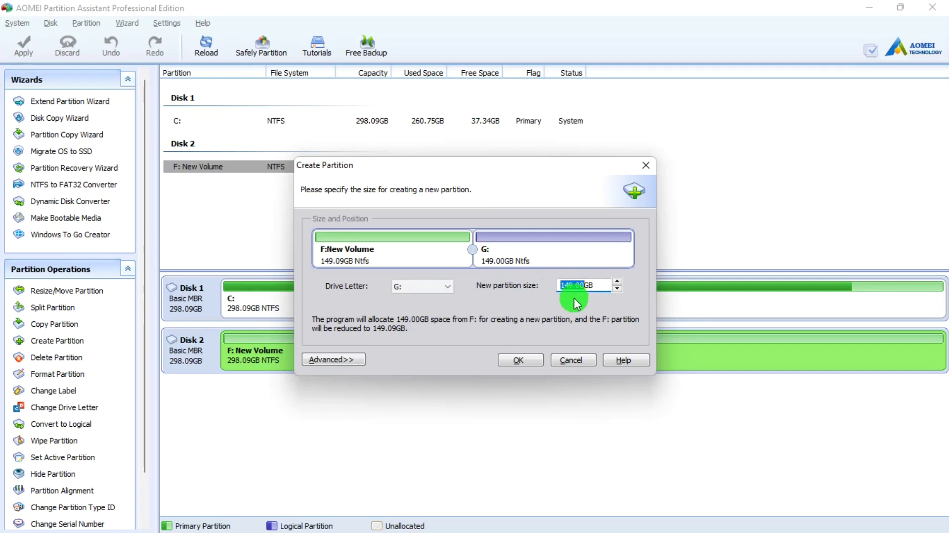
pyautogui.write('100')
pyautogui.click(515, 359)
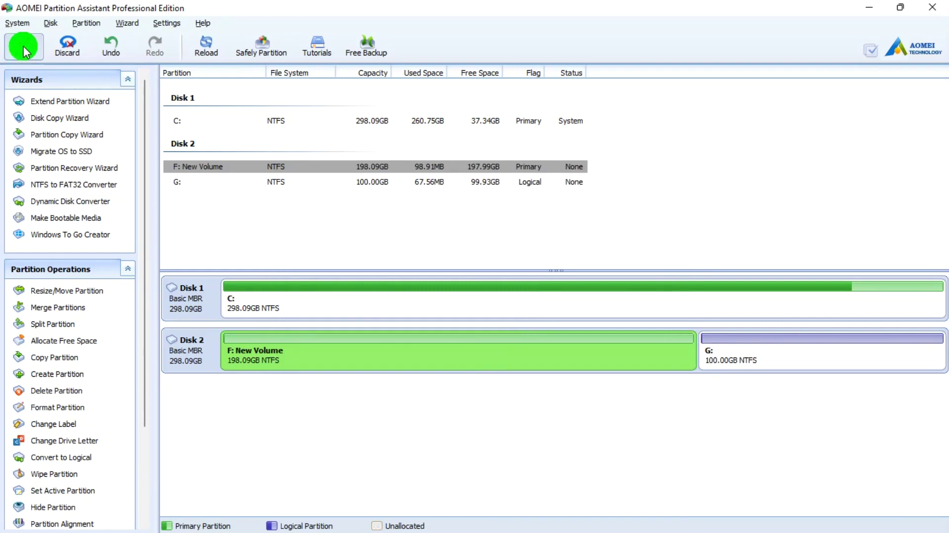
# Step: Apply the pending Shrink and Create Partition operation with partition checking enabled, and close the completion message
pyautogui.click(22, 46)
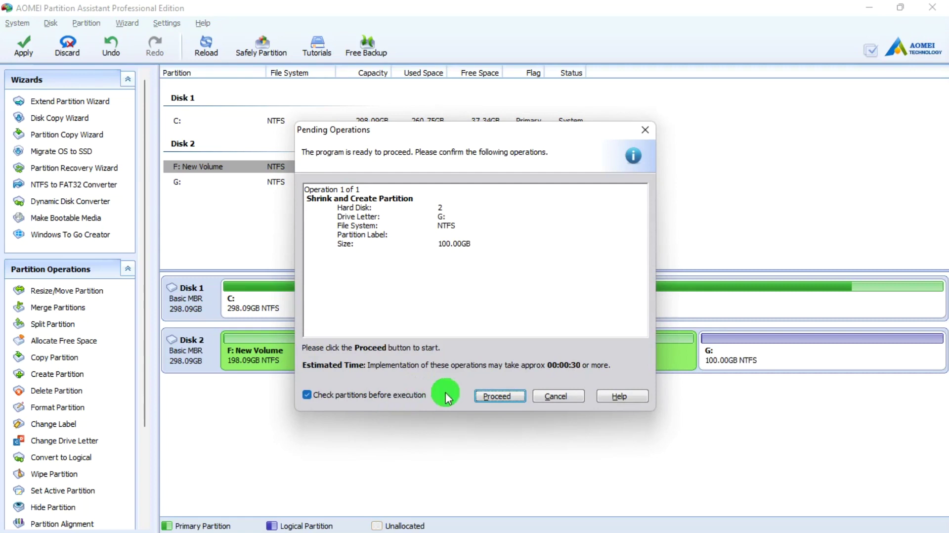
pyautogui.click(505, 397)
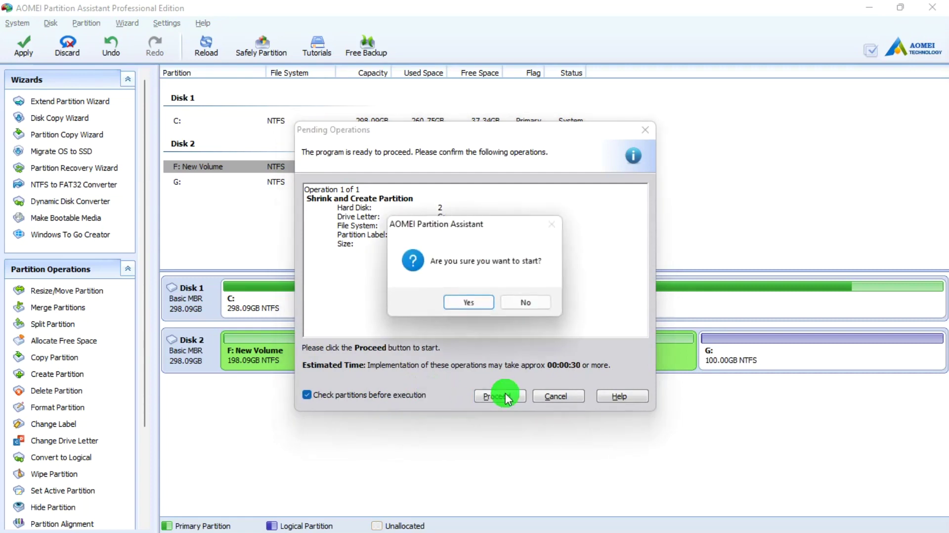
pyautogui.click(476, 302)
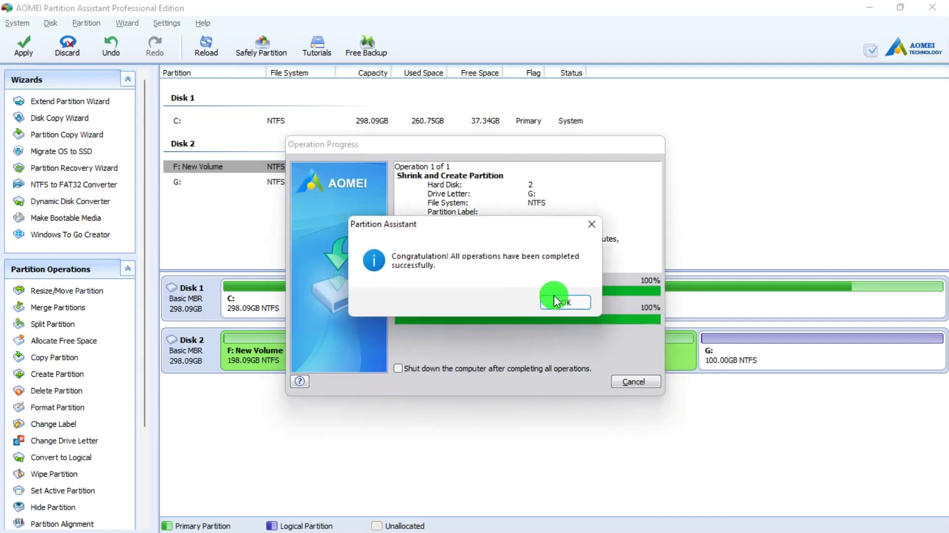
pyautogui.click(554, 299)
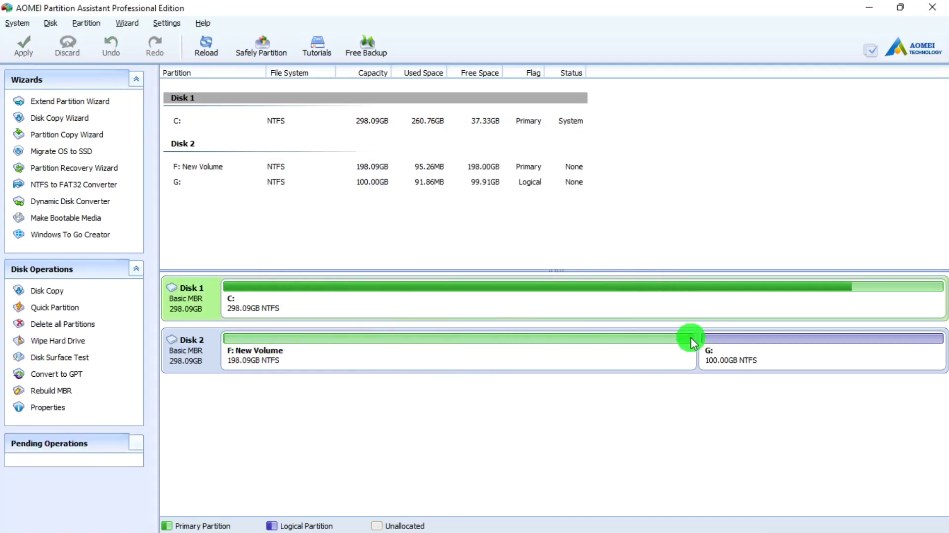
pyautogui.click(518, 342)
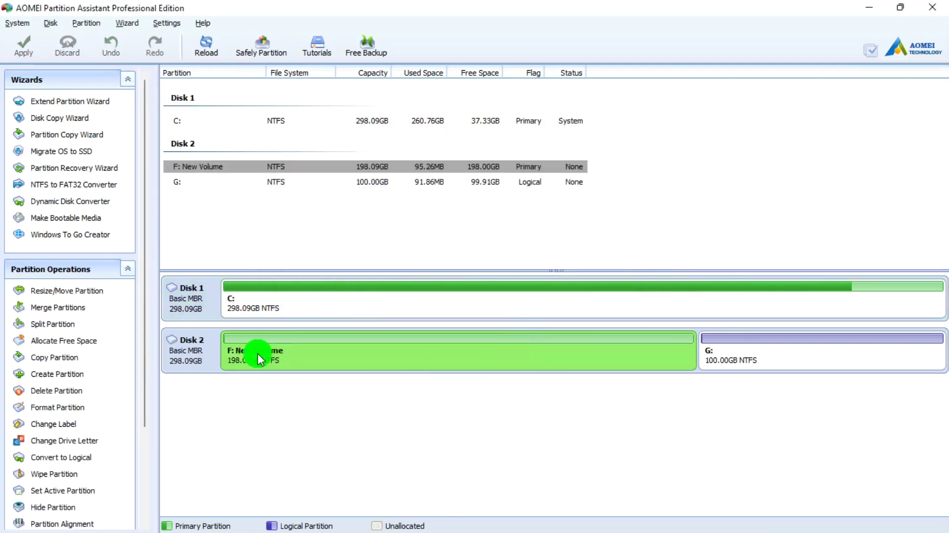
pyautogui.click(767, 363)
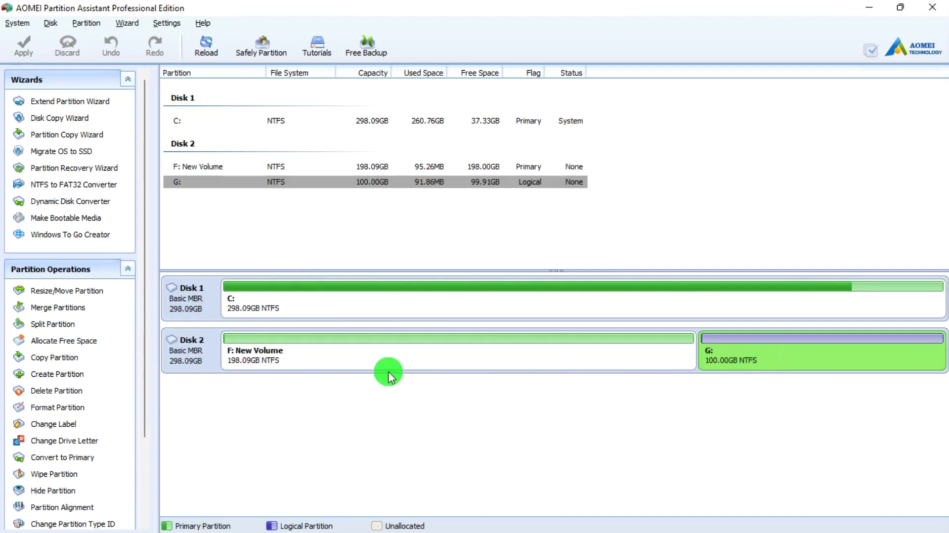
pyautogui.rightClick(381, 360)
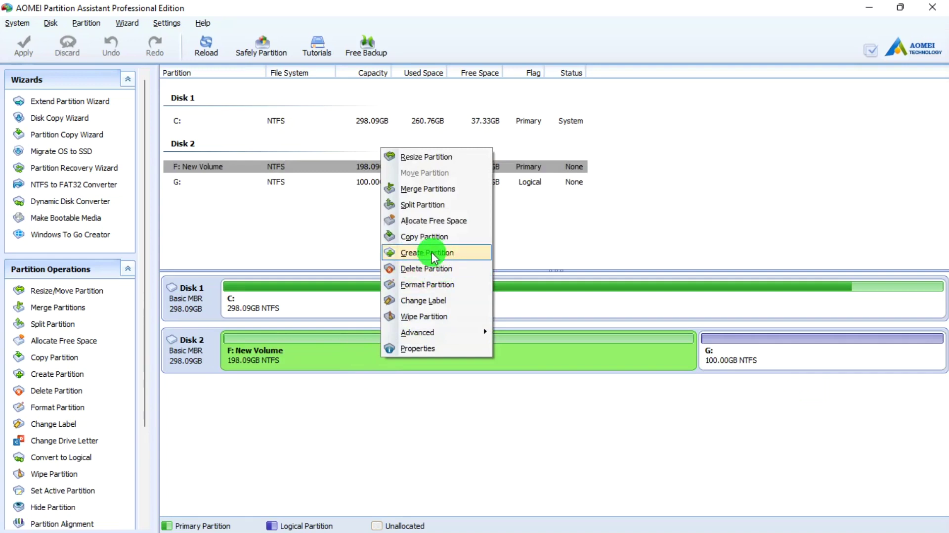
pyautogui.rightClick(766, 363)
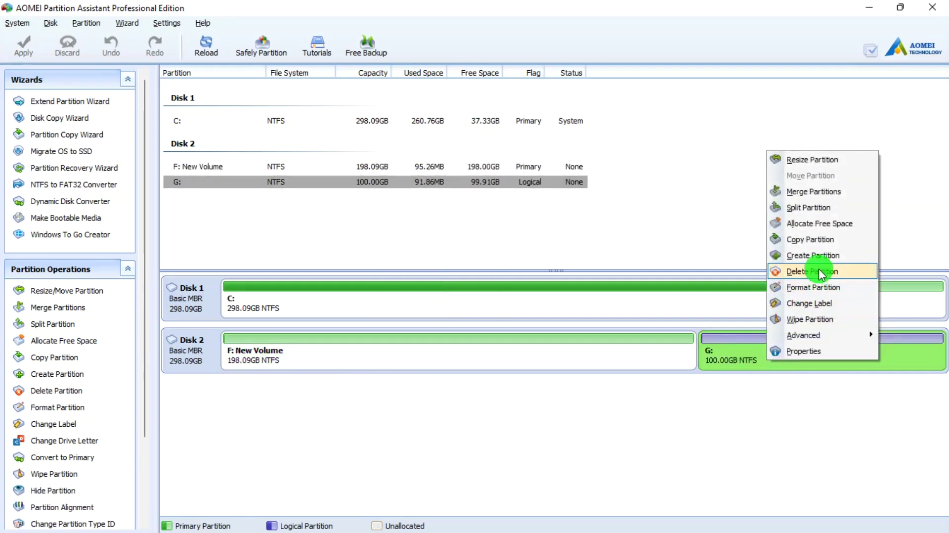
pyautogui.click(811, 274)
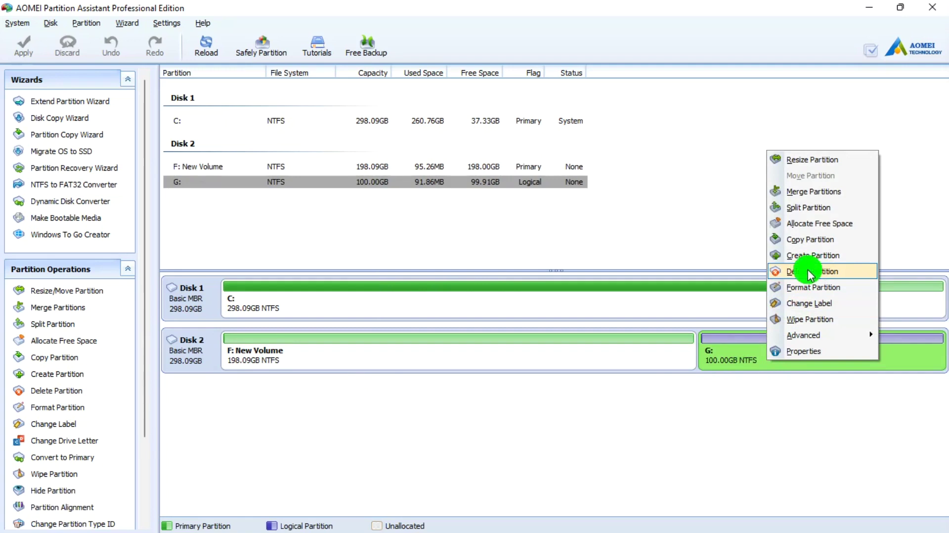
# Step: Preview merging partition G: into F: New Volume in the Merge Partitions dialog, and cancel without merging
pyautogui.rightClick(472, 354)
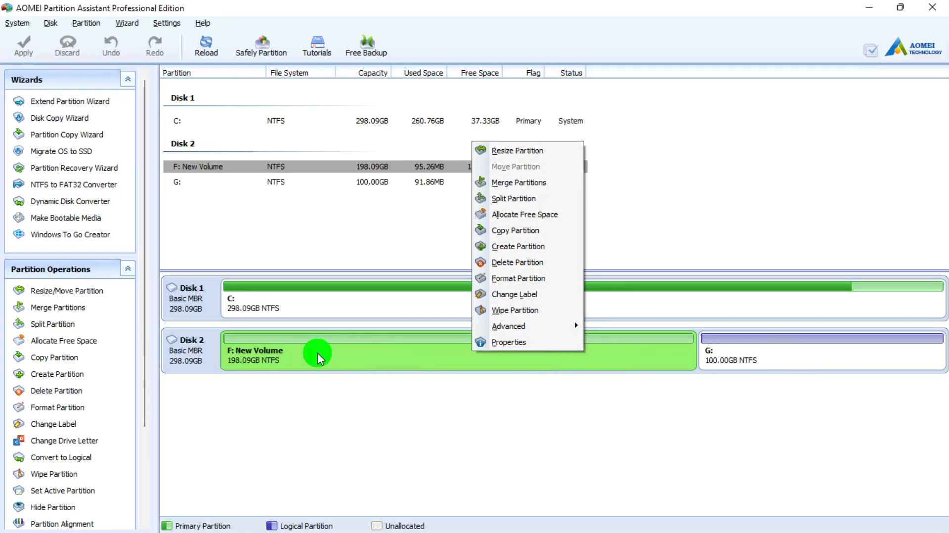
pyautogui.click(518, 184)
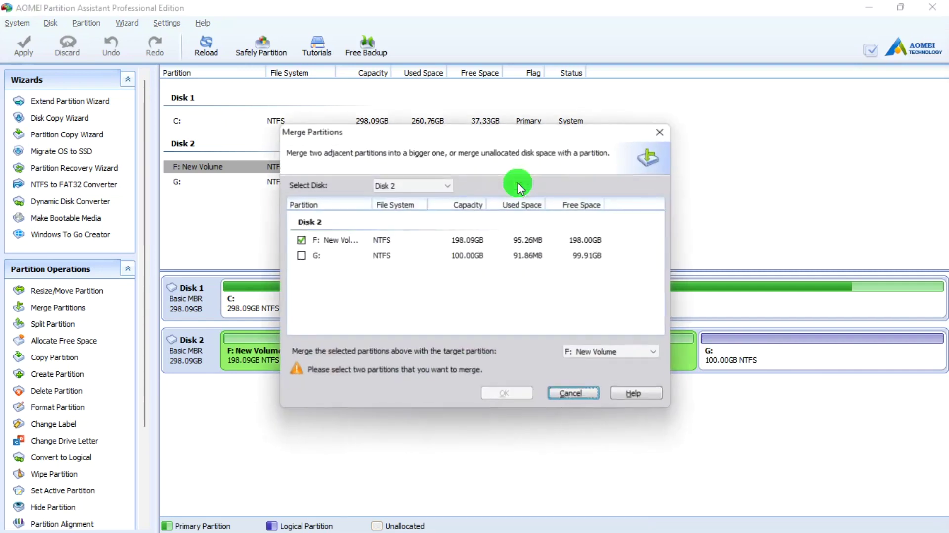
pyautogui.click(300, 255)
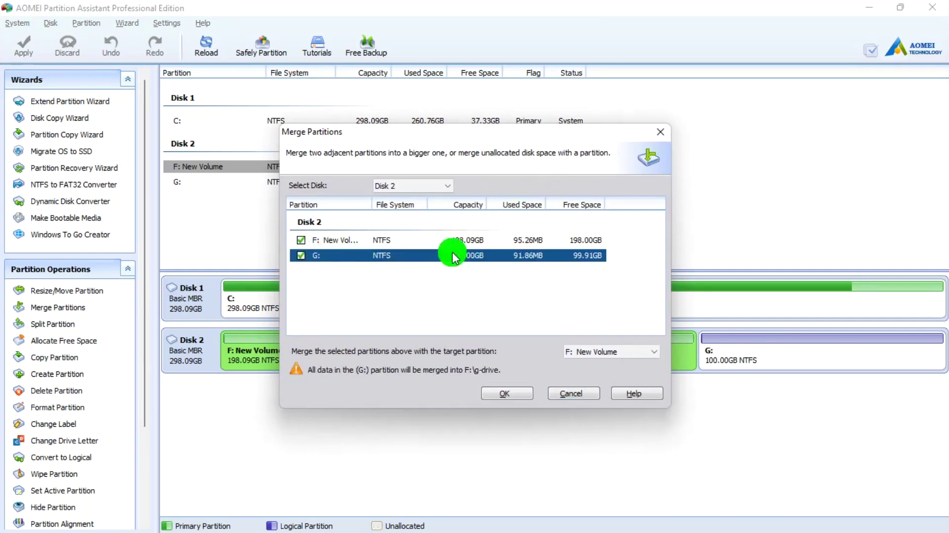
pyautogui.click(579, 392)
# Step: Try to enlarge F: New Volume in the Move and Resize Partition dialog, and cancel the dialog
pyautogui.rightClick(447, 351)
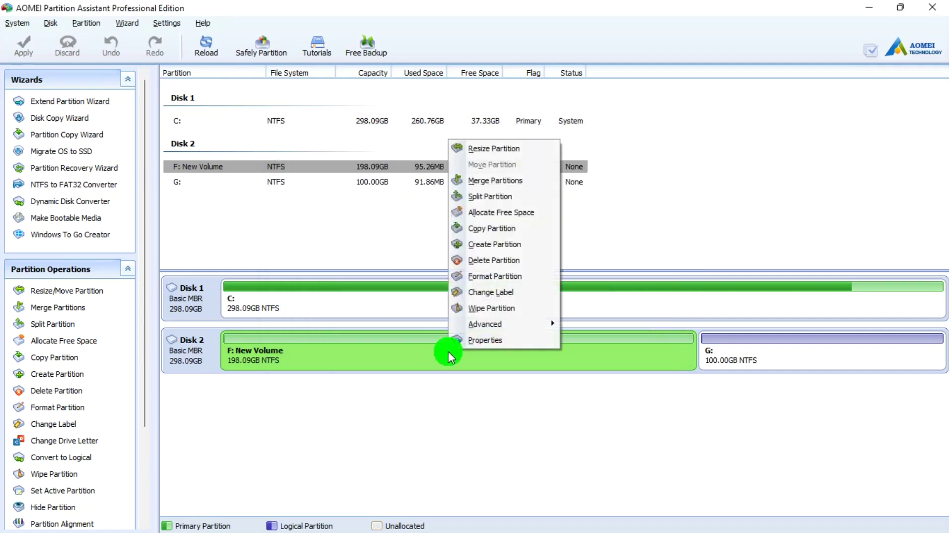
pyautogui.click(508, 148)
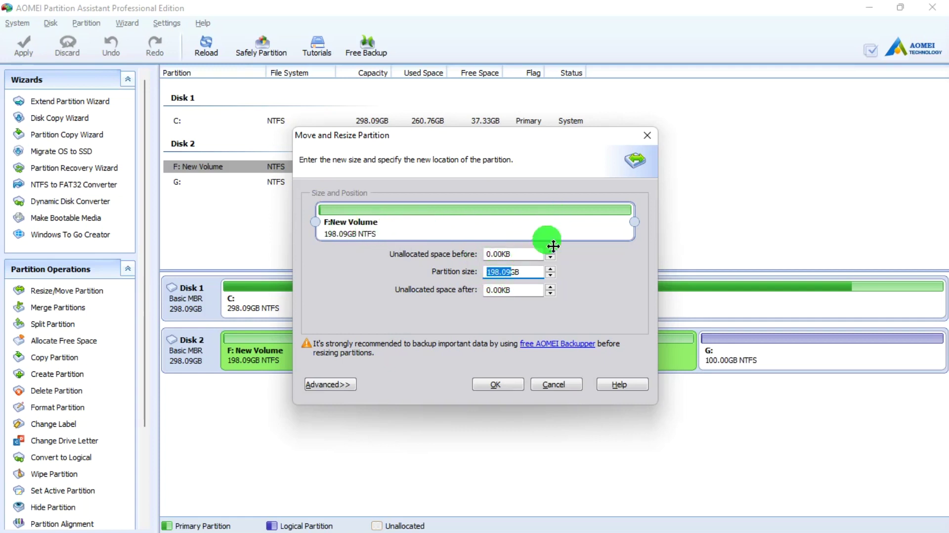
pyautogui.moveTo(633, 222); pyautogui.dragTo(786, 210)
pyautogui.click(548, 383)
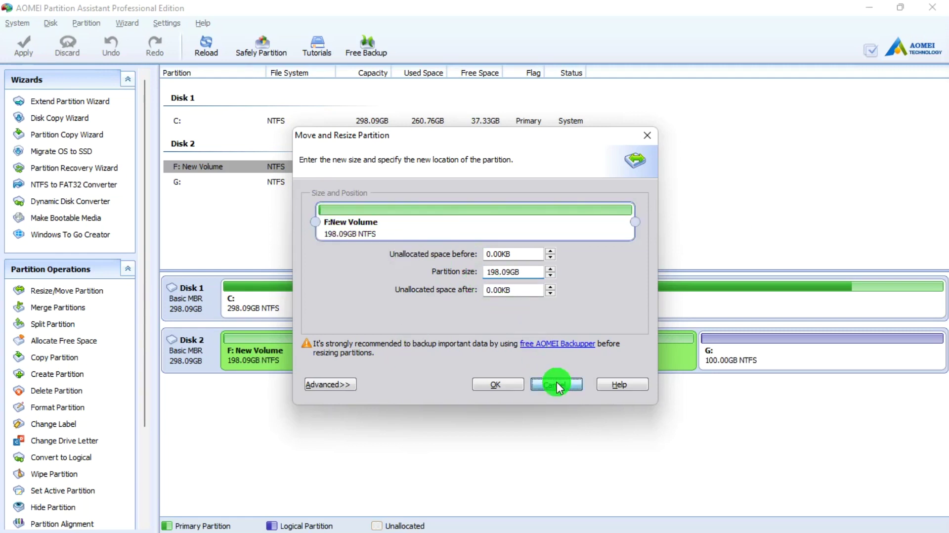
# Step: Examine the Allocate Free Space options for giving space from F: to G:, and cancel the dialog
pyautogui.rightClick(444, 358)
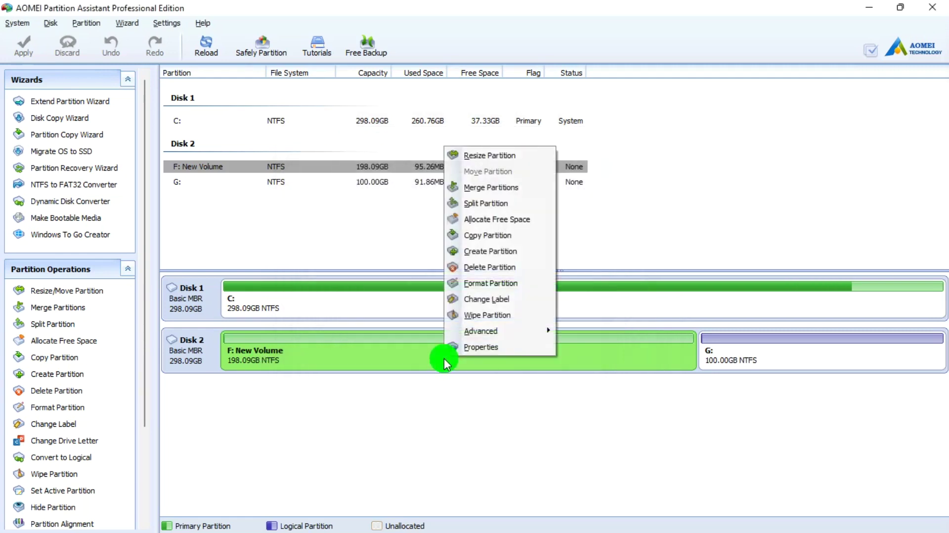
pyautogui.click(498, 218)
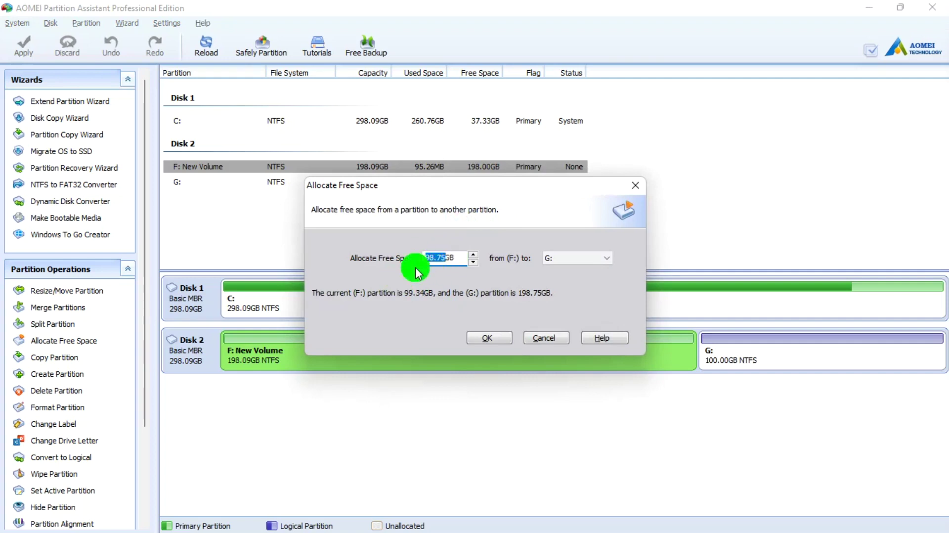
pyautogui.click(547, 339)
# Step: Change the drive letter of F: New Volume on Disk 2 to Q:
pyautogui.rightClick(378, 346)
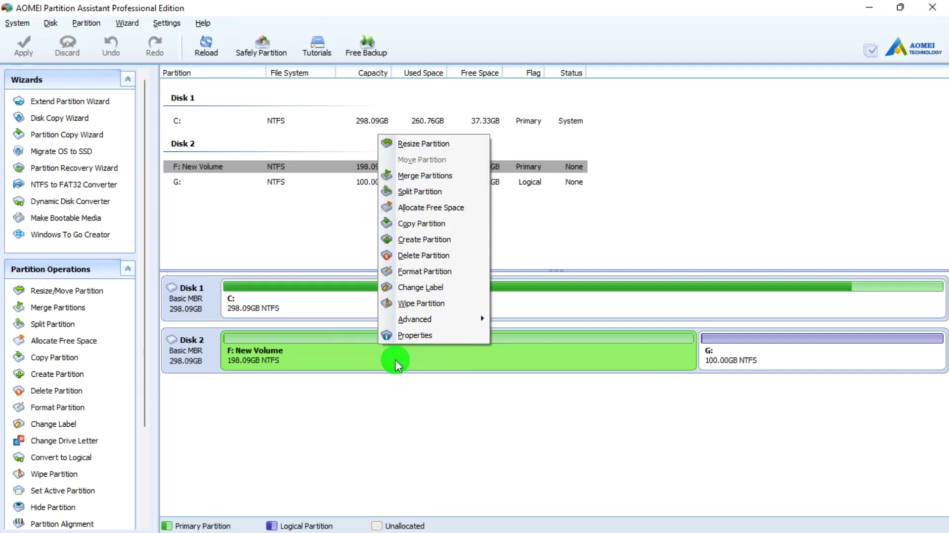
pyautogui.moveTo(426, 319)
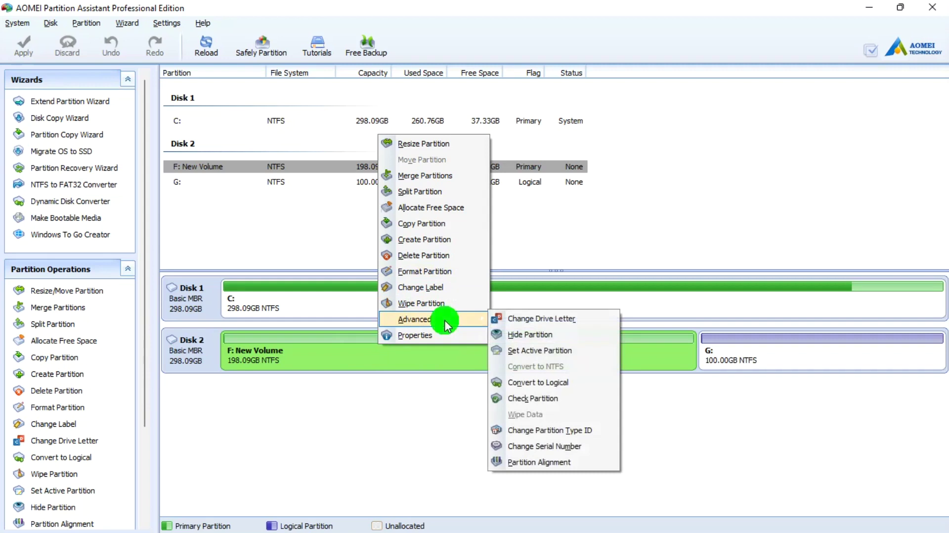
pyautogui.click(548, 319)
pyautogui.click(508, 283)
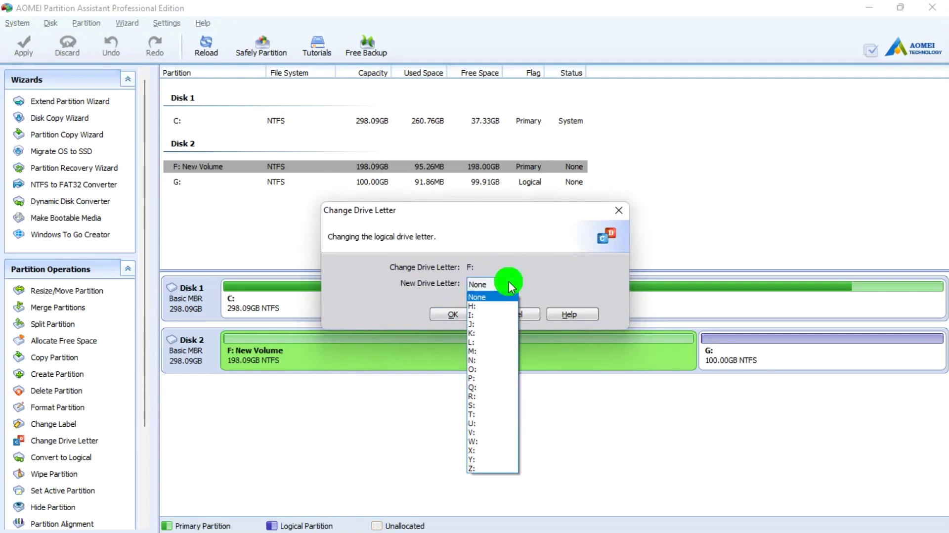
pyautogui.click(487, 315)
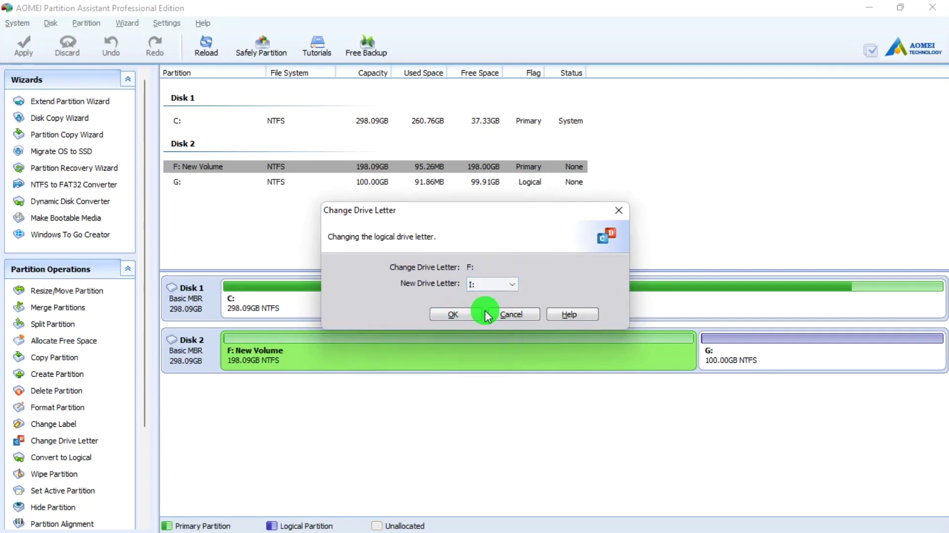
pyautogui.click(503, 278)
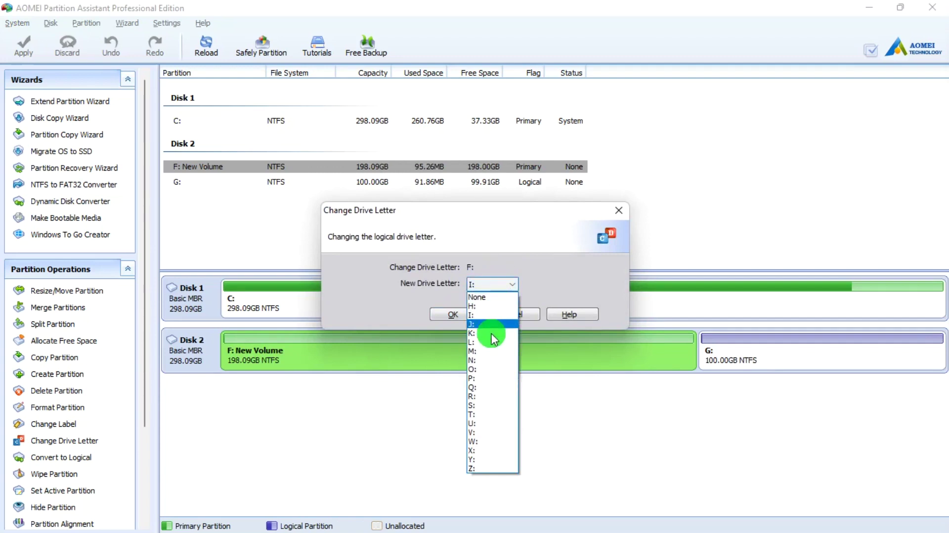
pyautogui.click(490, 386)
pyautogui.click(458, 315)
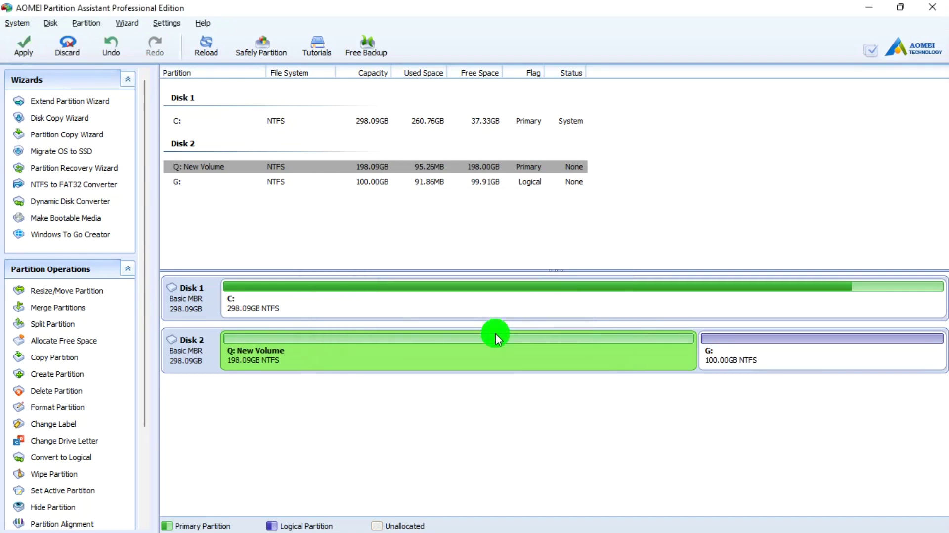
# Step: Apply the pending Change Drive Letter operation and close the completion message
pyautogui.click(20, 45)
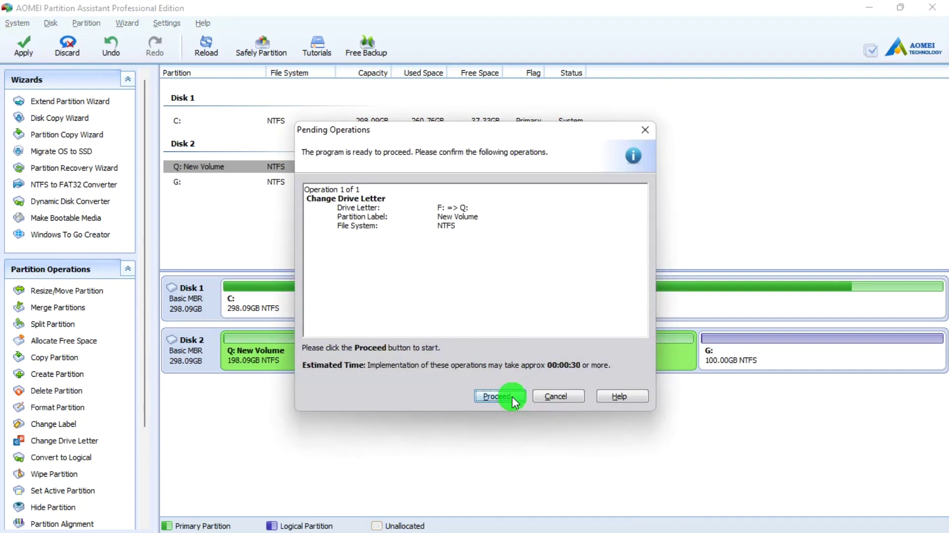
pyautogui.click(509, 395)
pyautogui.click(487, 316)
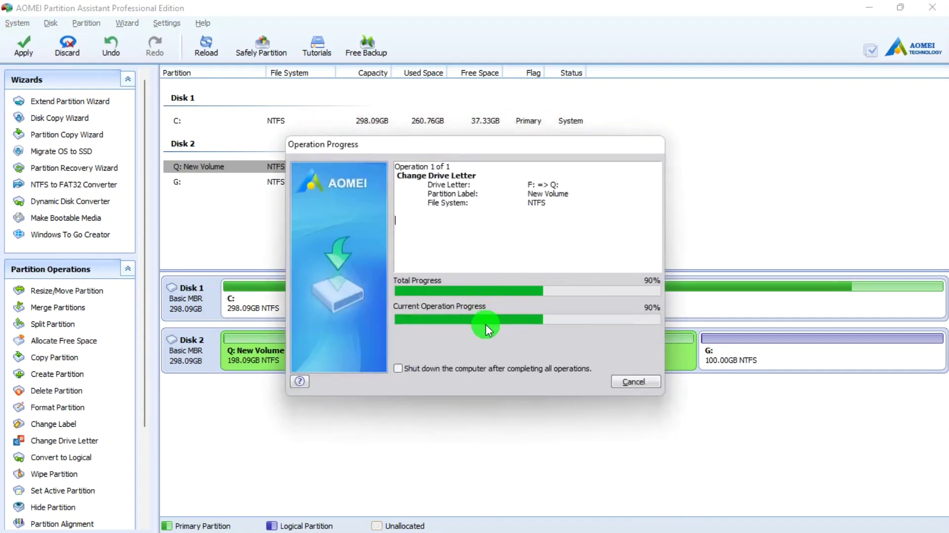
pyautogui.click(579, 303)
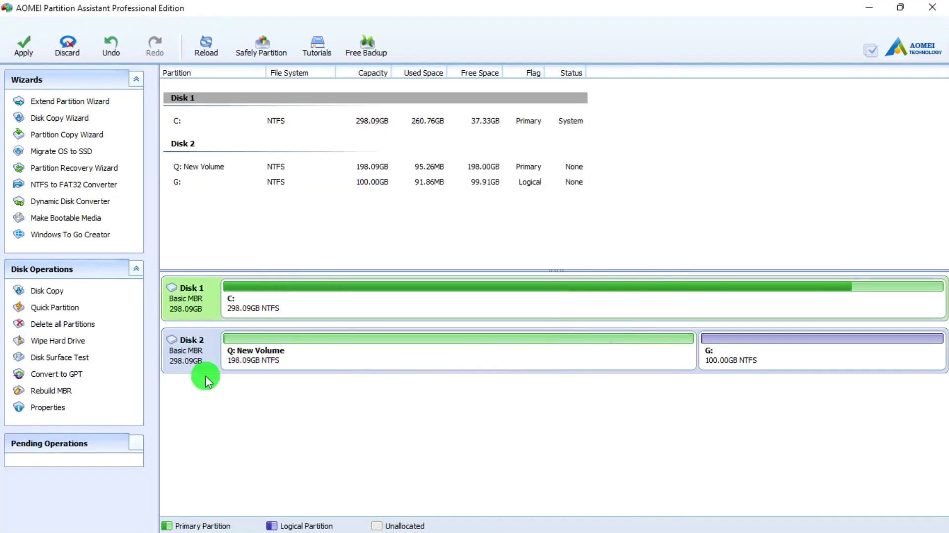
# Step: Check the capacity, used space and free space in the properties of Q: New Volume, and close them
pyautogui.click(248, 367)
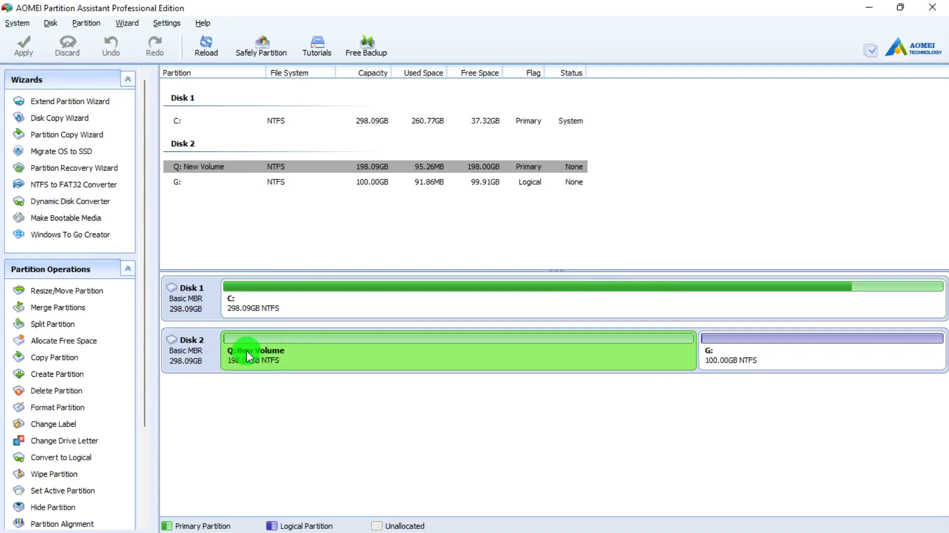
pyautogui.rightClick(254, 352)
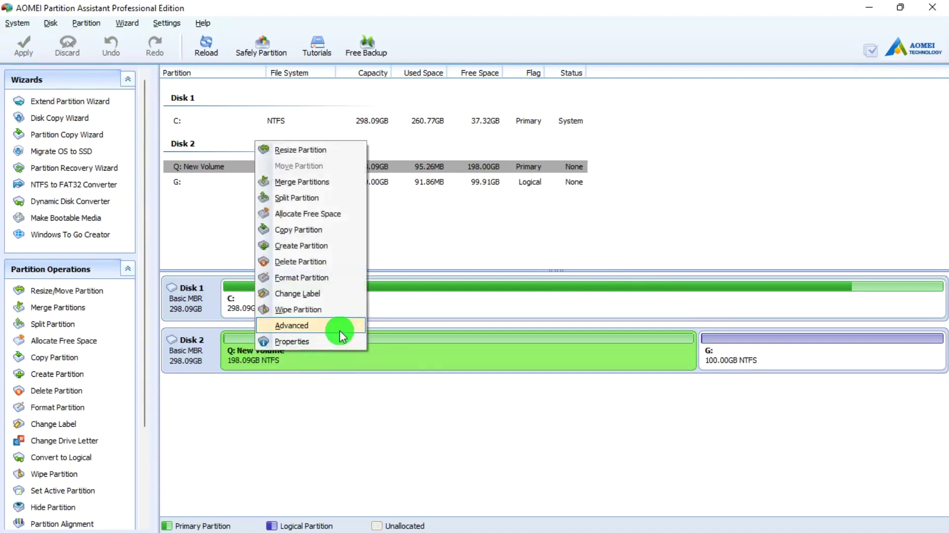
pyautogui.moveTo(341, 330)
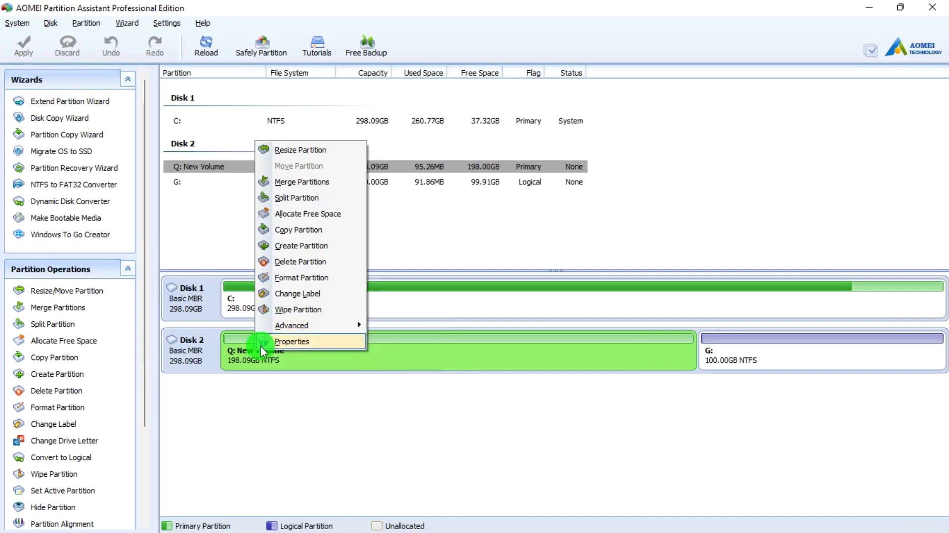
pyautogui.click(289, 342)
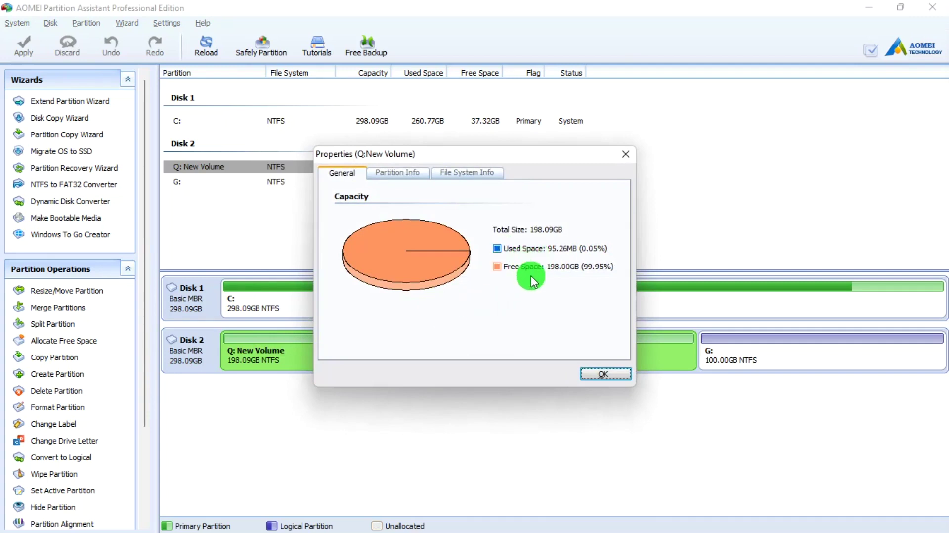
pyautogui.click(607, 375)
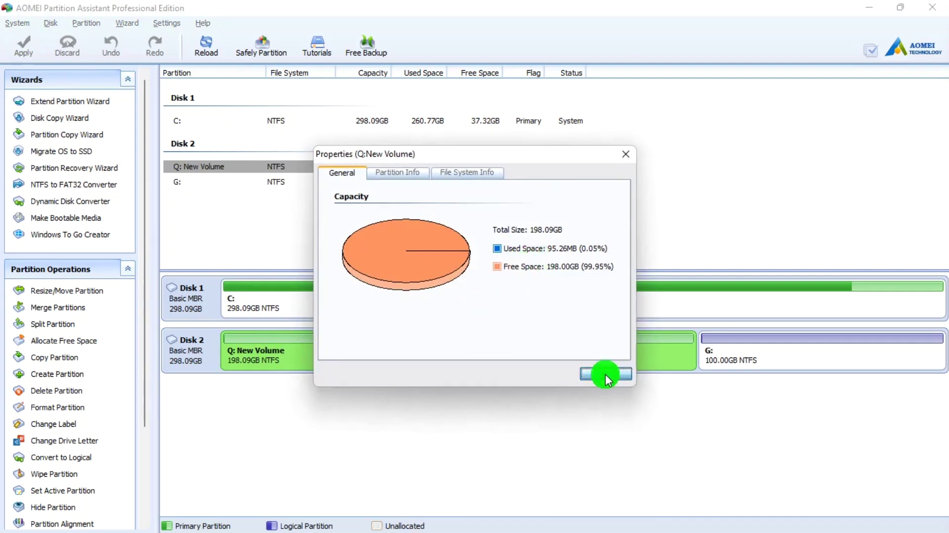
# Step: Preview copying Q: New Volume with the Sector-by-Sector Copy method, and cancel the copy wizard
pyautogui.rightClick(355, 346)
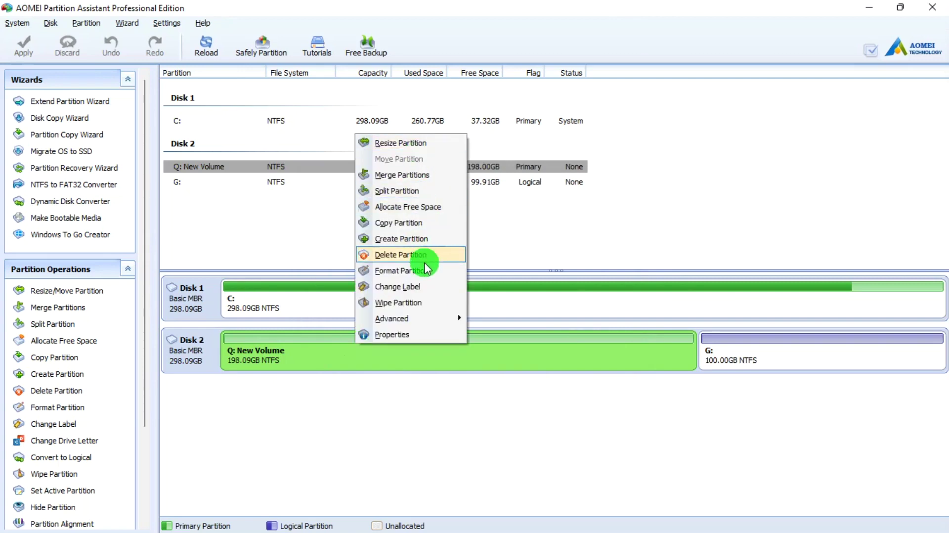
pyautogui.click(417, 230)
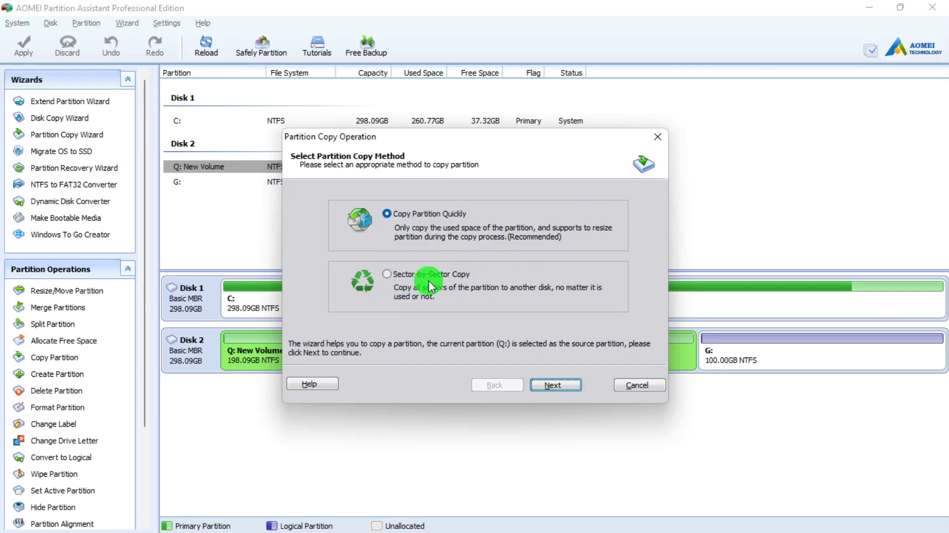
pyautogui.click(414, 271)
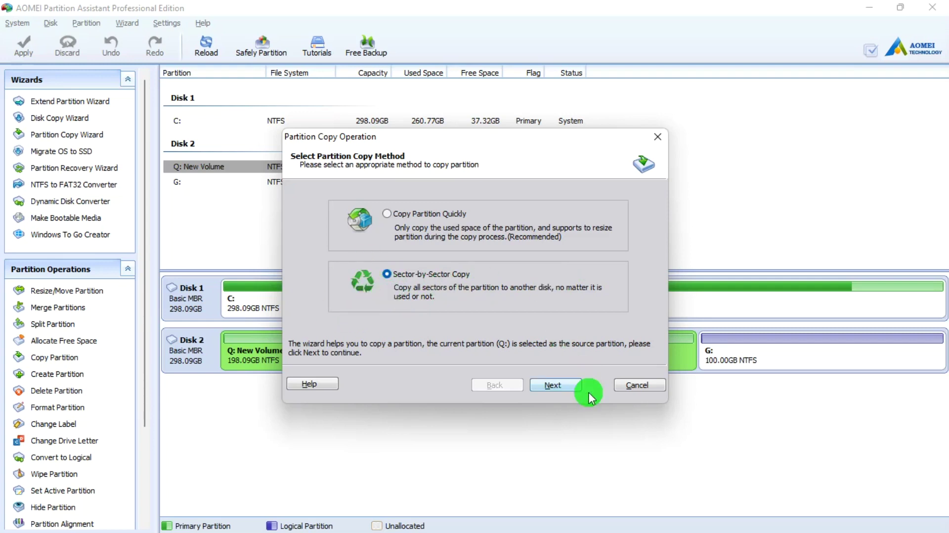
pyautogui.click(626, 383)
pyautogui.rightClick(358, 350)
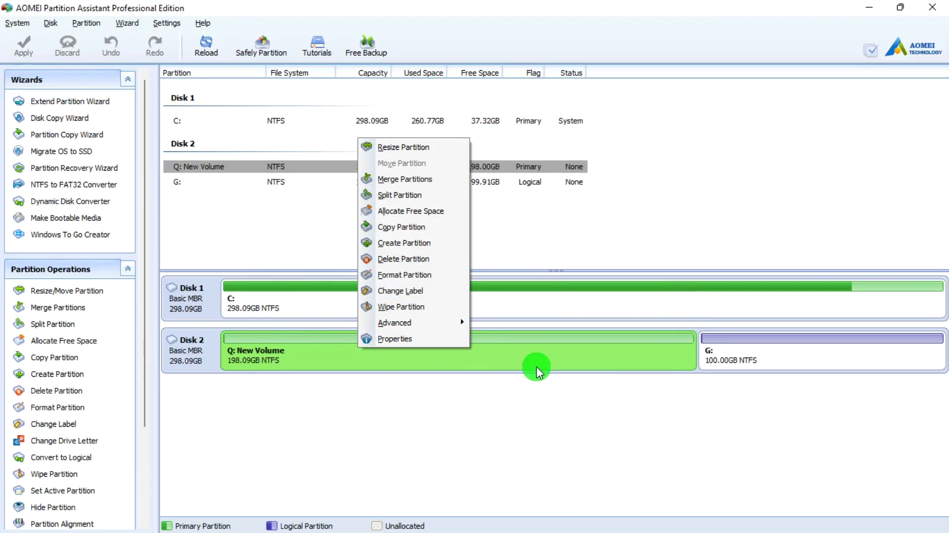
pyautogui.click(436, 407)
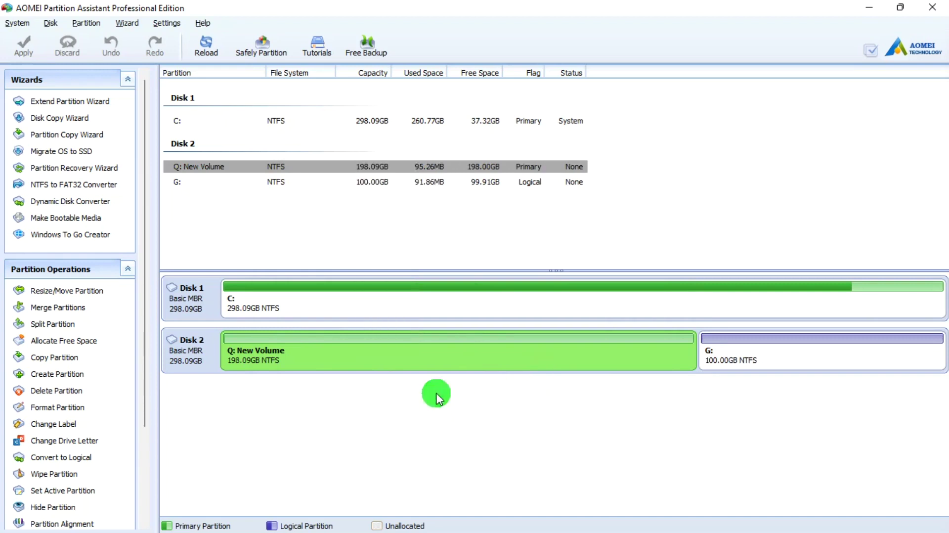